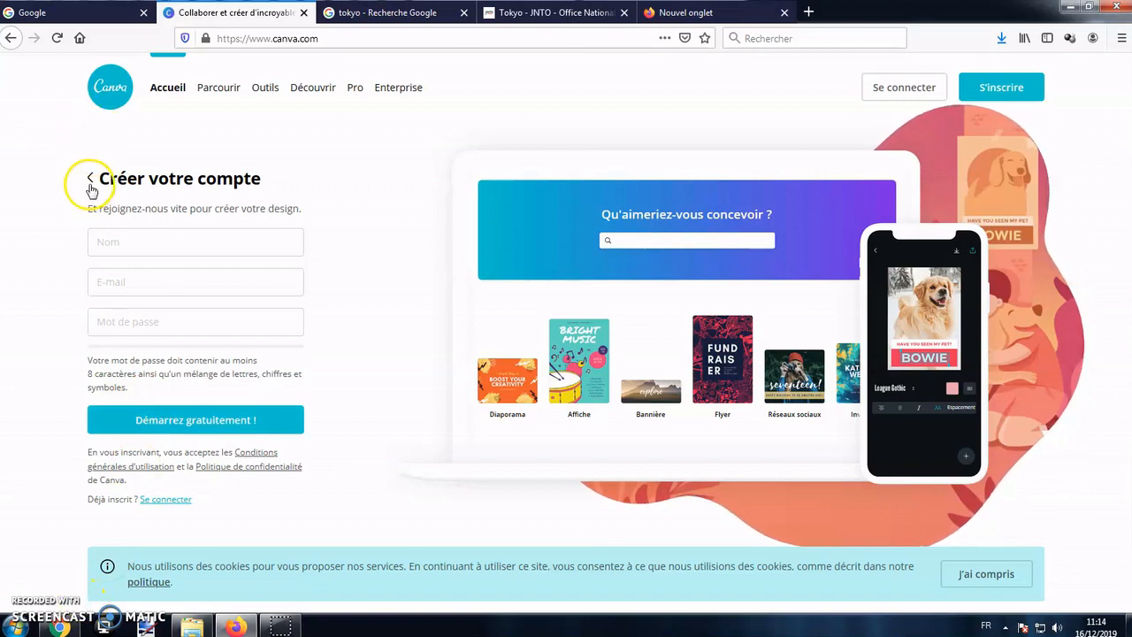
# Sign up with Google using a different account, entering the account's e-mail address and password.
pyautogui.click(90, 180)
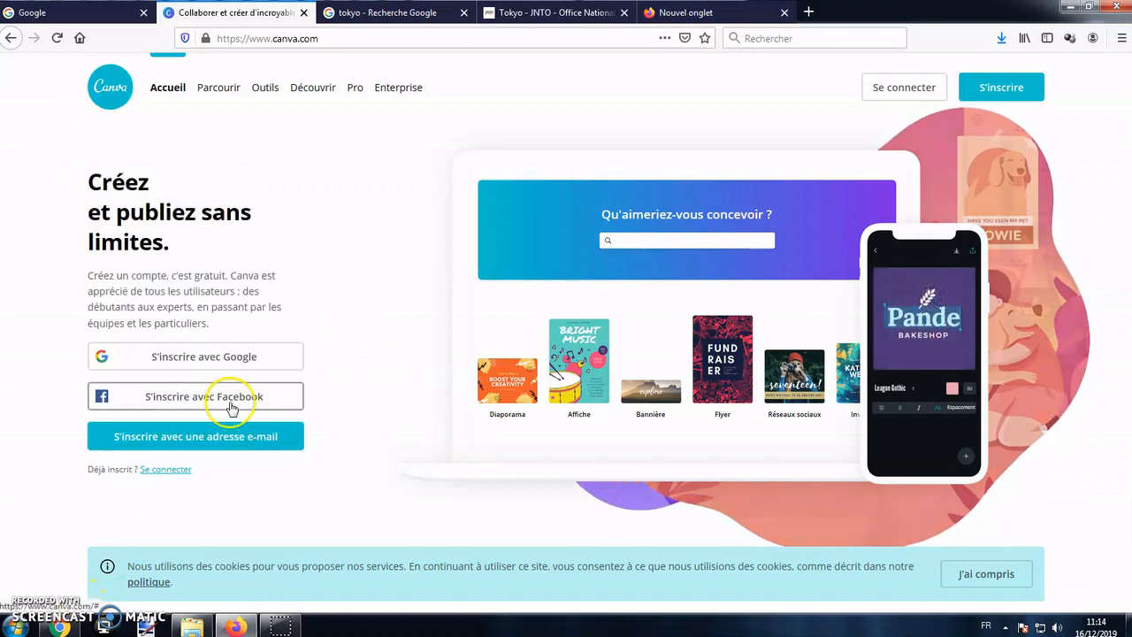
pyautogui.click(236, 353)
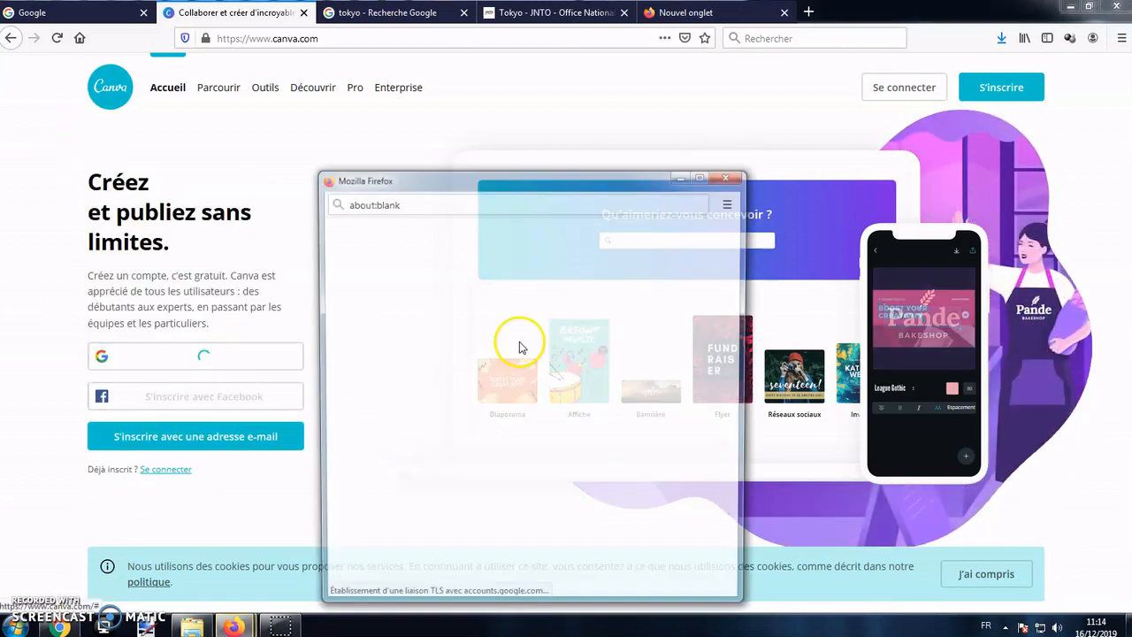
pyautogui.scroll(-5, 493, 481)
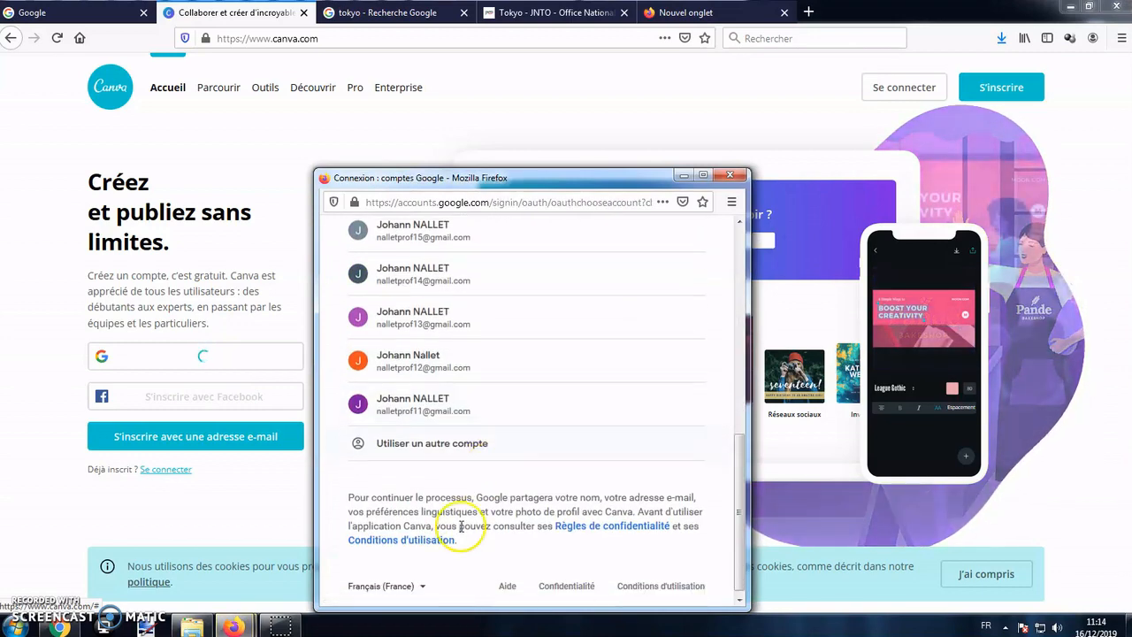
pyautogui.click(455, 437)
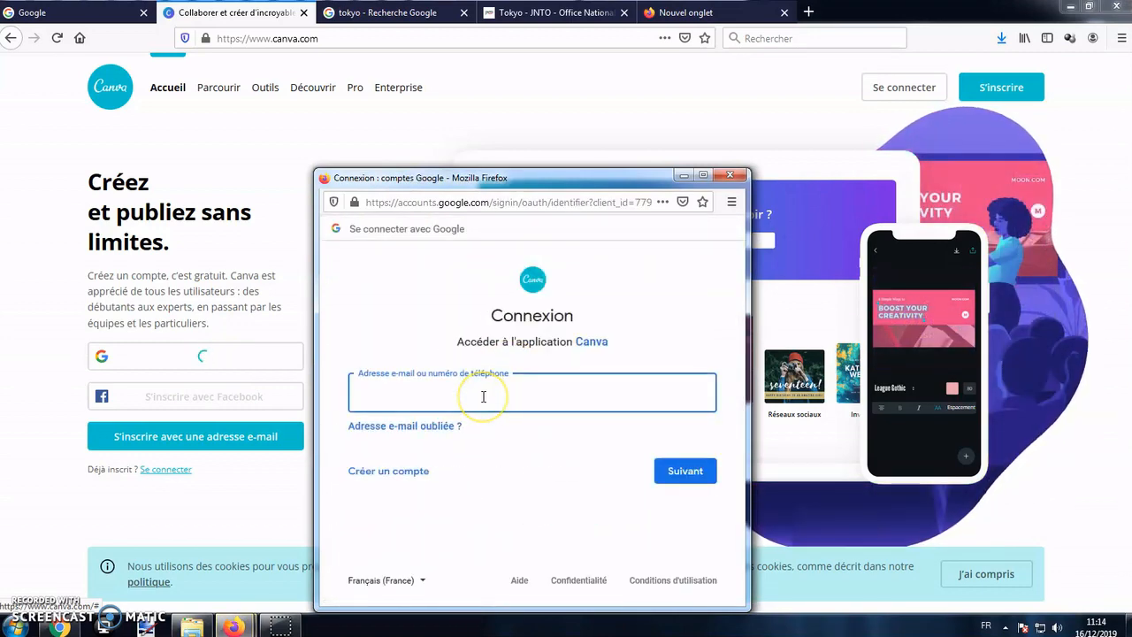
pyautogui.click(668, 471)
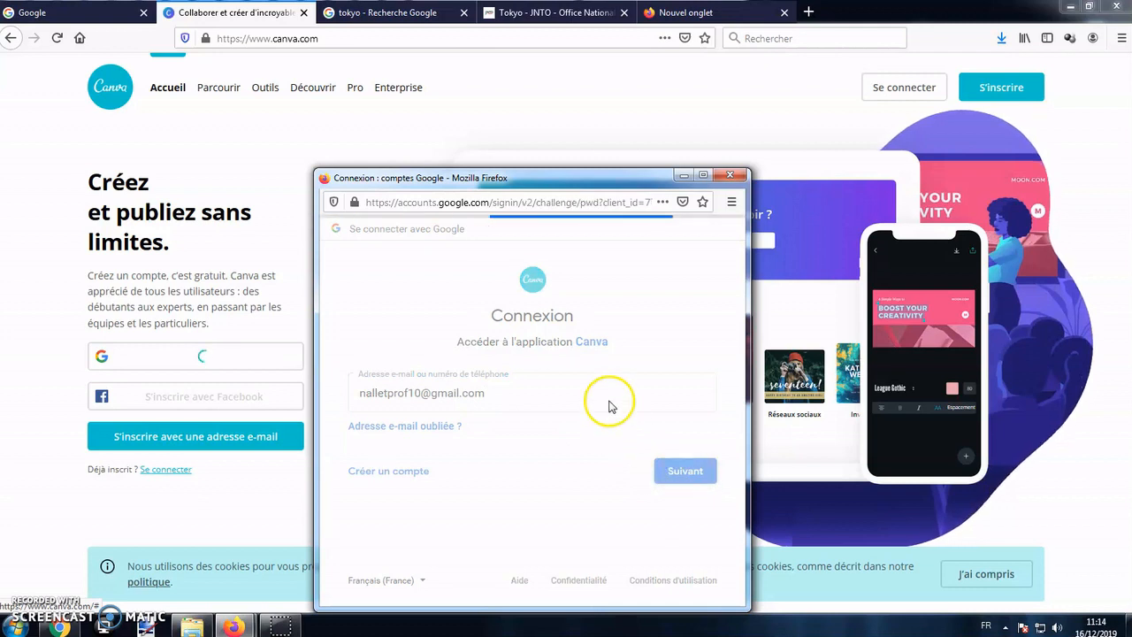
pyautogui.write('••••••••')
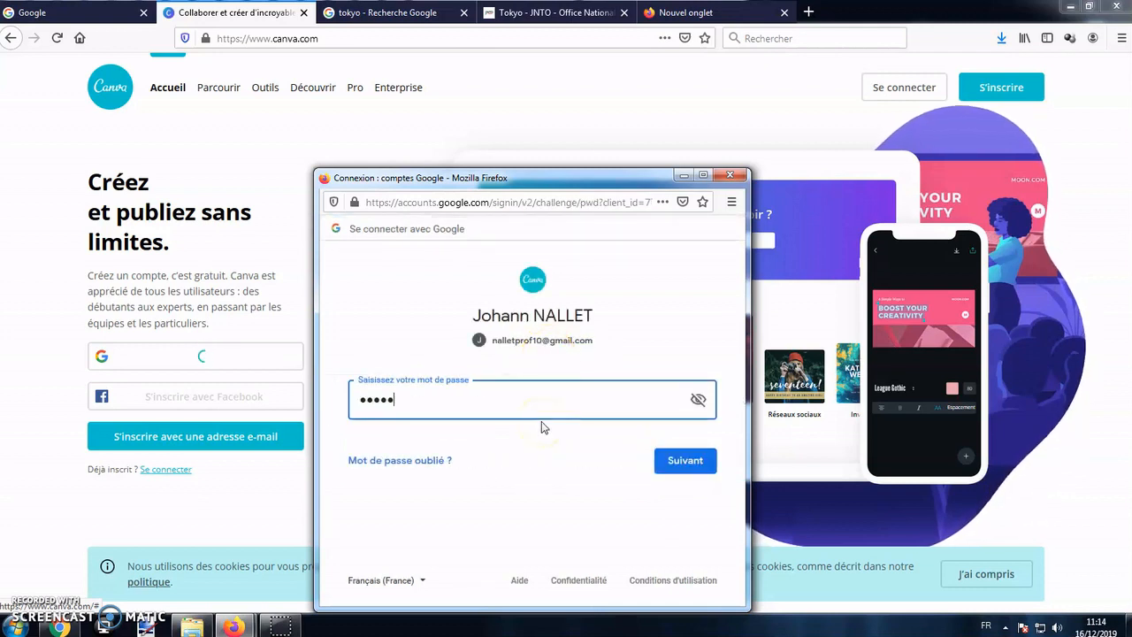
pyautogui.press('Return')
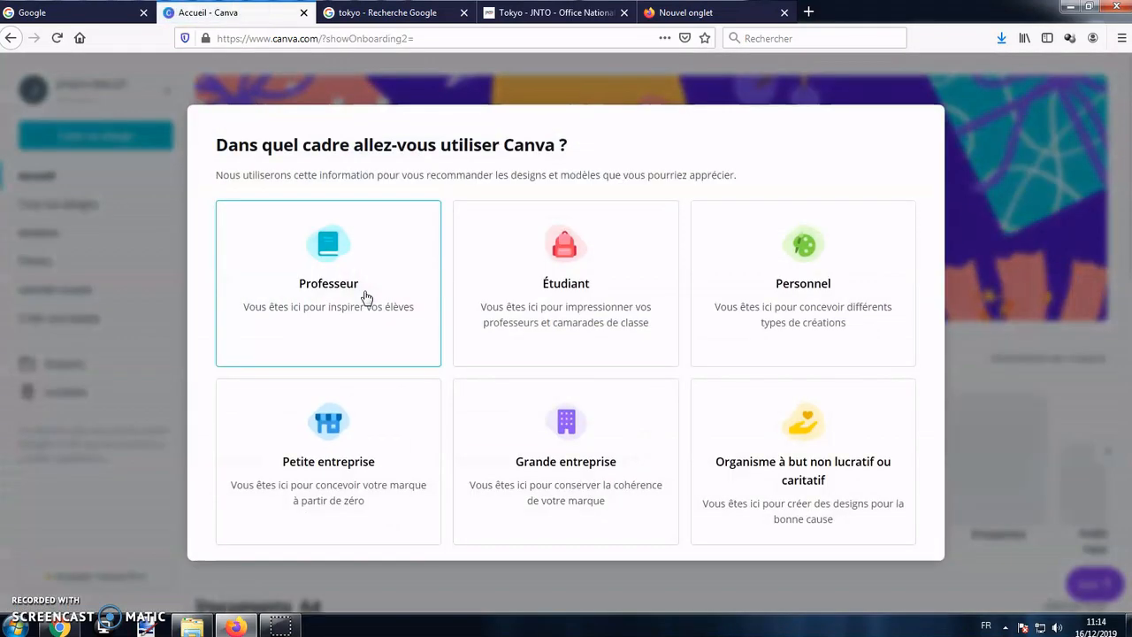
# Choose Professeur as the intended use of the account and skip the team invitations.
pyautogui.click(328, 303)
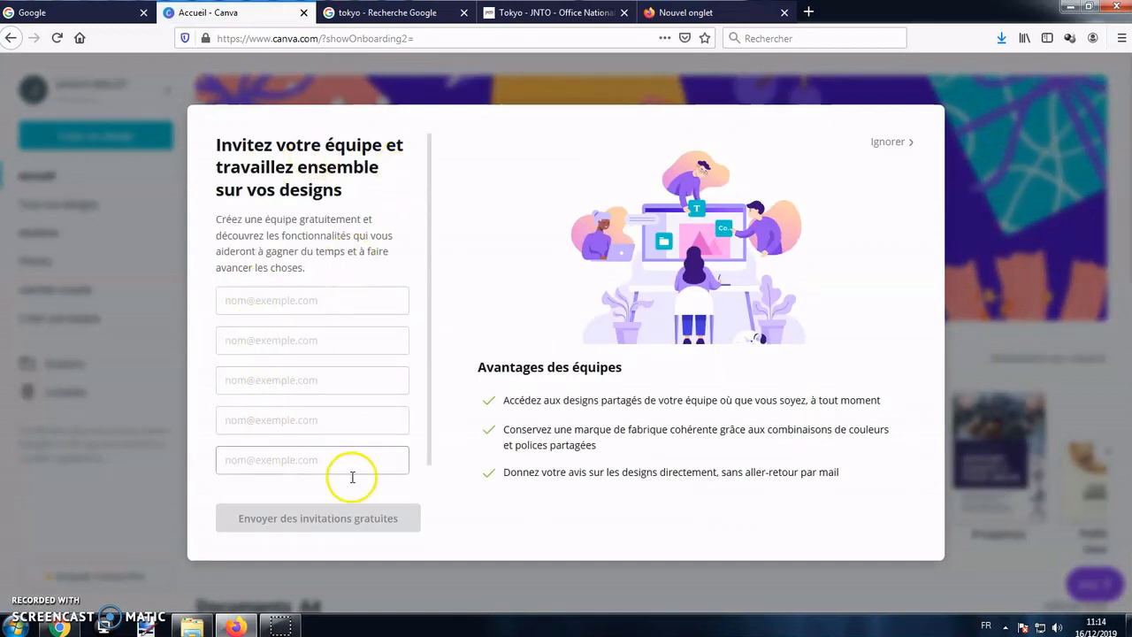
pyautogui.click(892, 142)
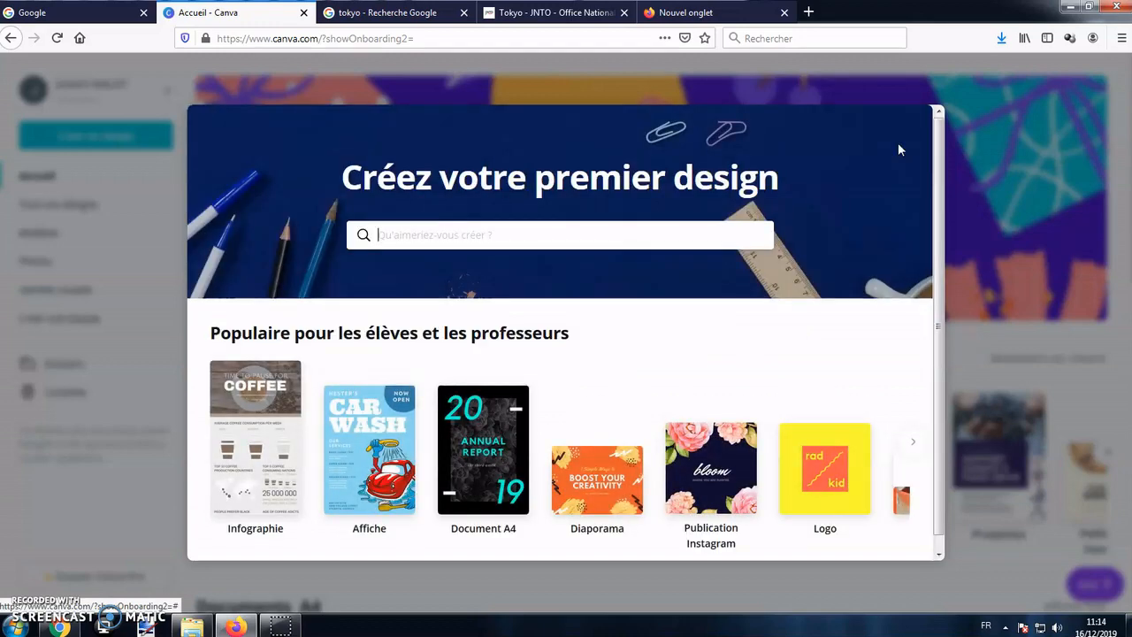
# Create an Infographie as the first design and close the tutorial for first-time designers.
pyautogui.scroll(-1, 530, 412)
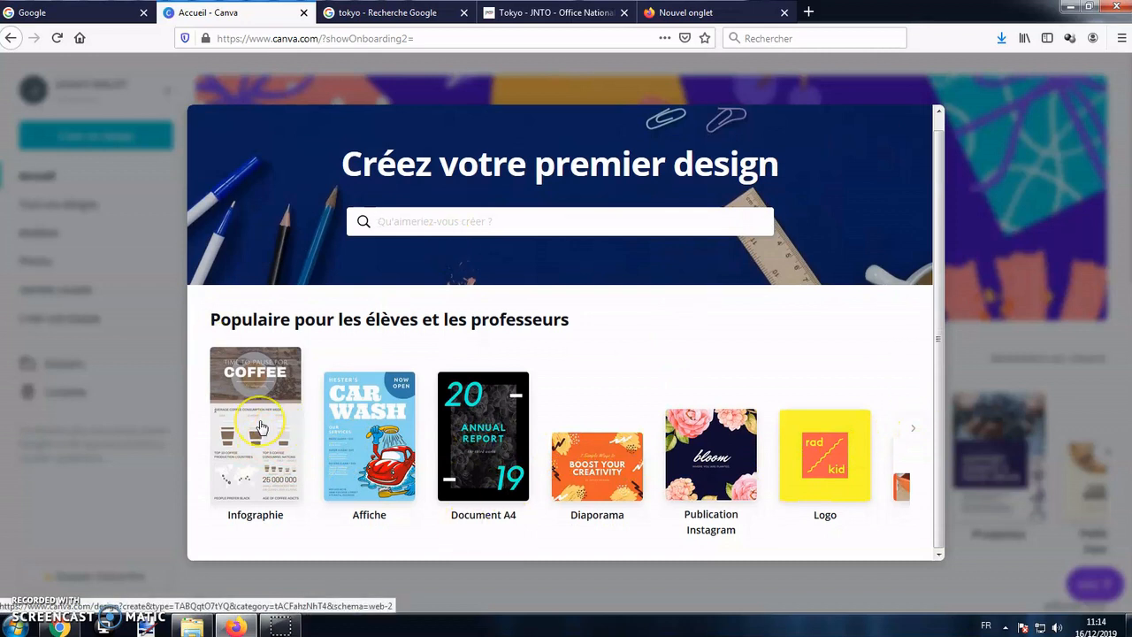
pyautogui.click(260, 425)
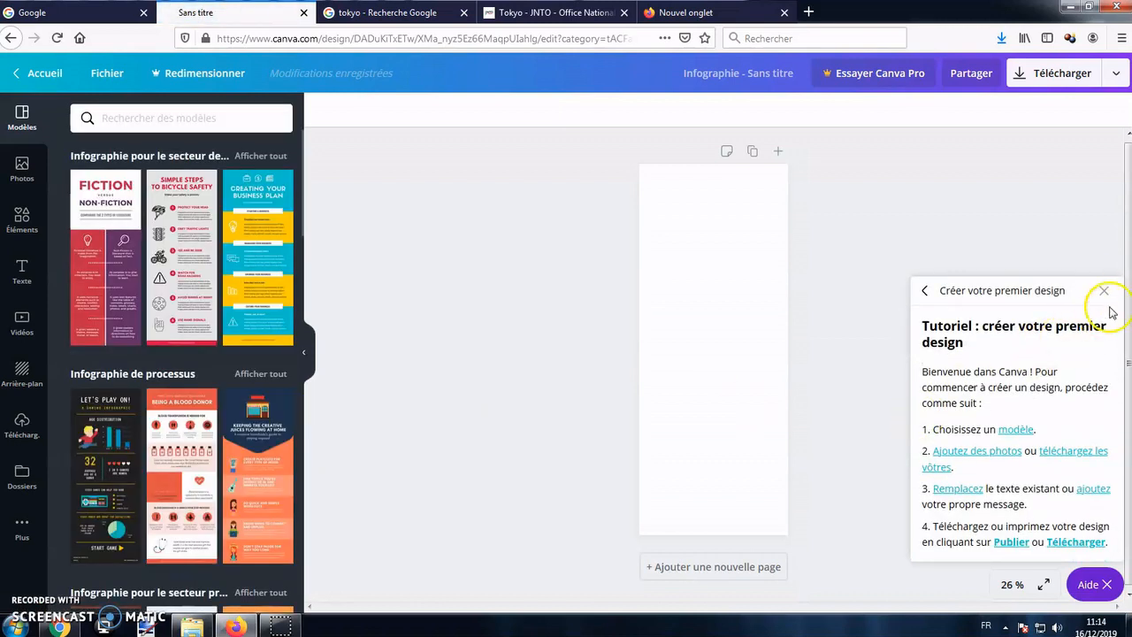
pyautogui.click(1105, 290)
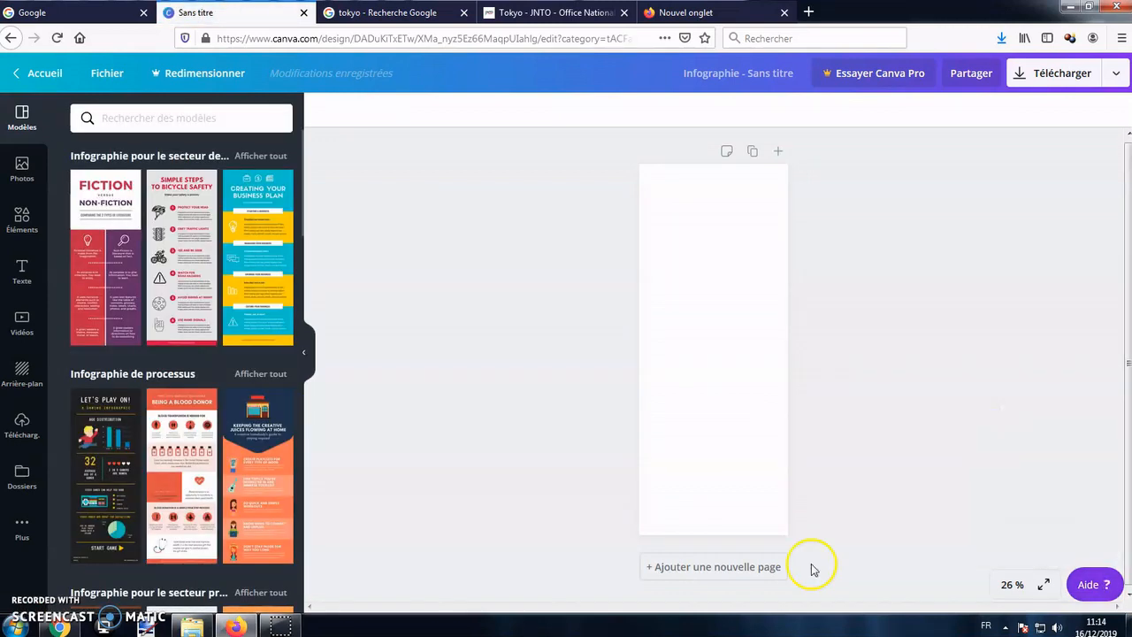
# Preview the blank infographic in full screen, leave the preview and set the editor zoom to 50 %.
pyautogui.click(1041, 588)
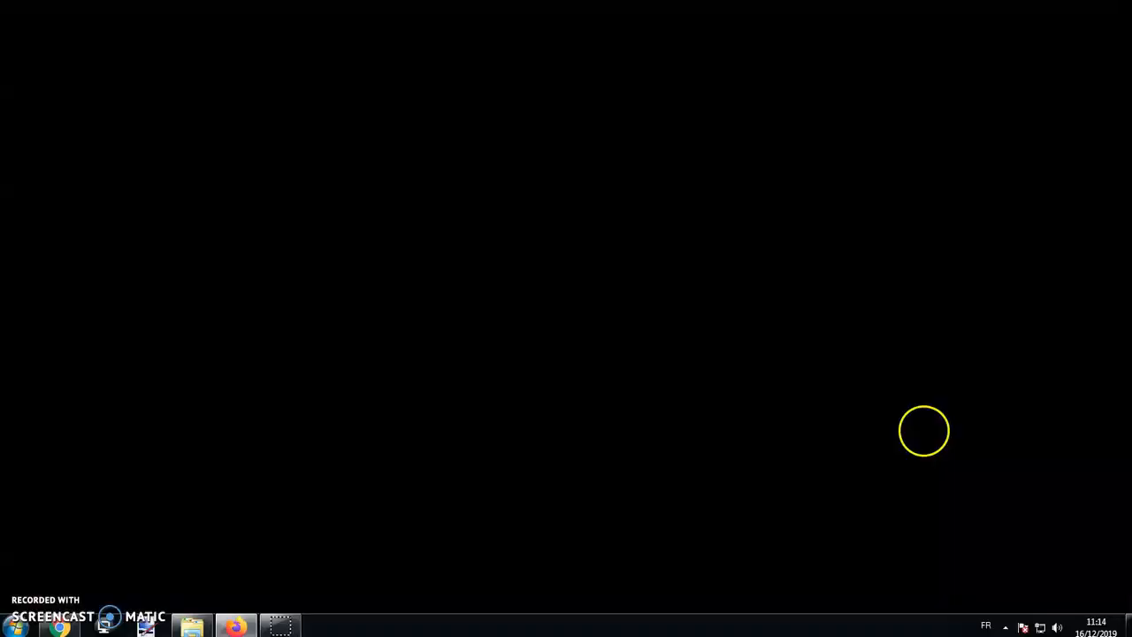
pyautogui.press('Escape')
pyautogui.click(1012, 585)
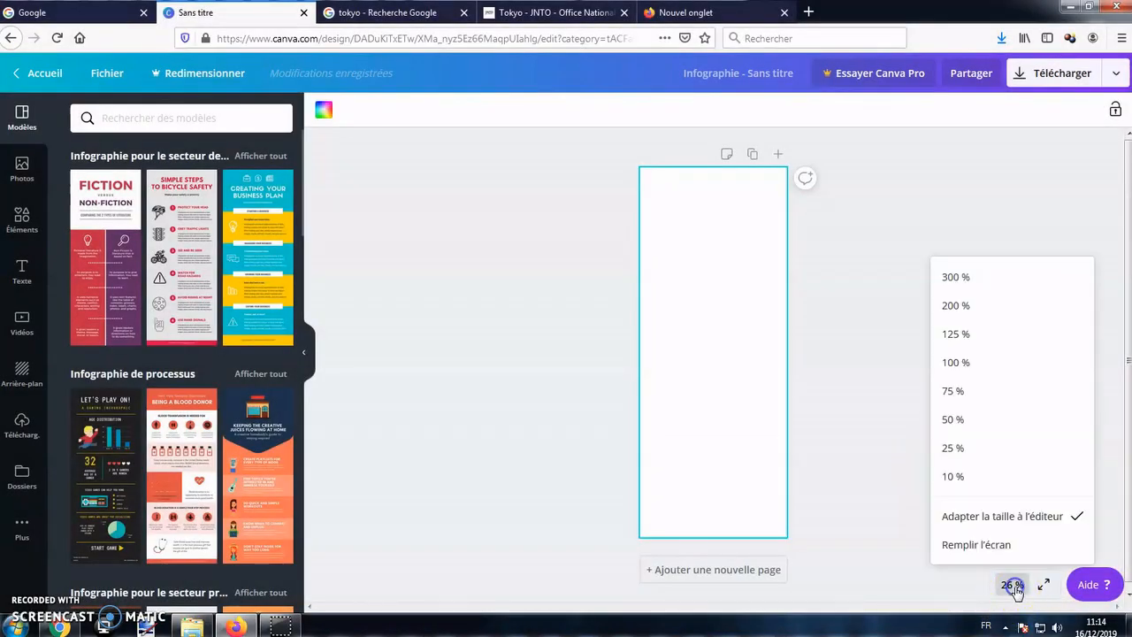
pyautogui.click(980, 364)
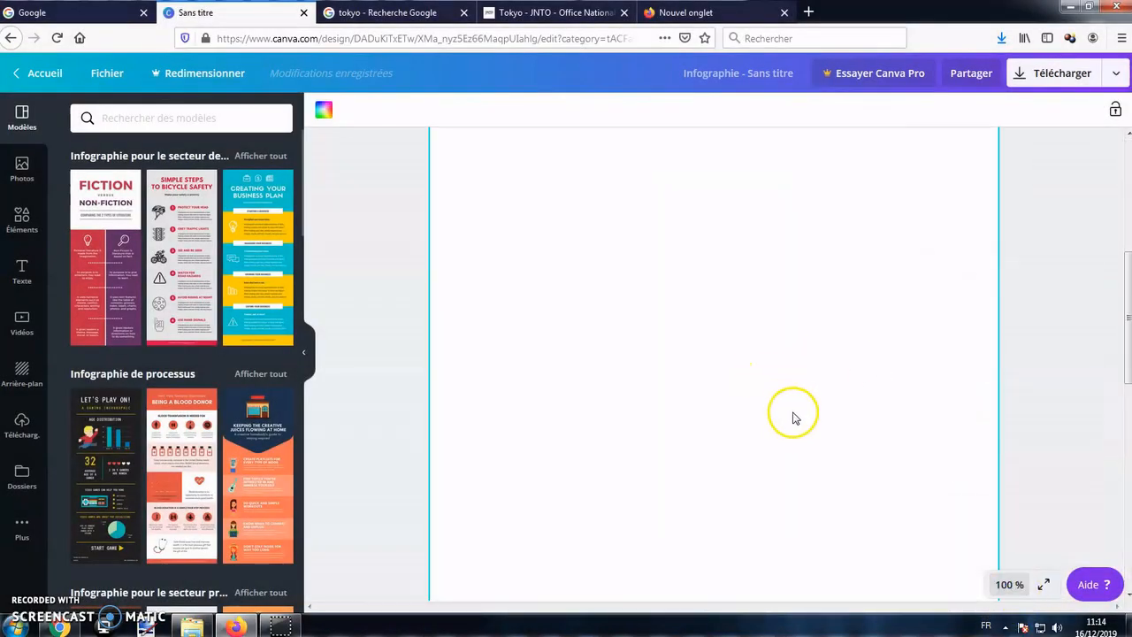
pyautogui.scroll(1, 929, 538)
pyautogui.click(1008, 584)
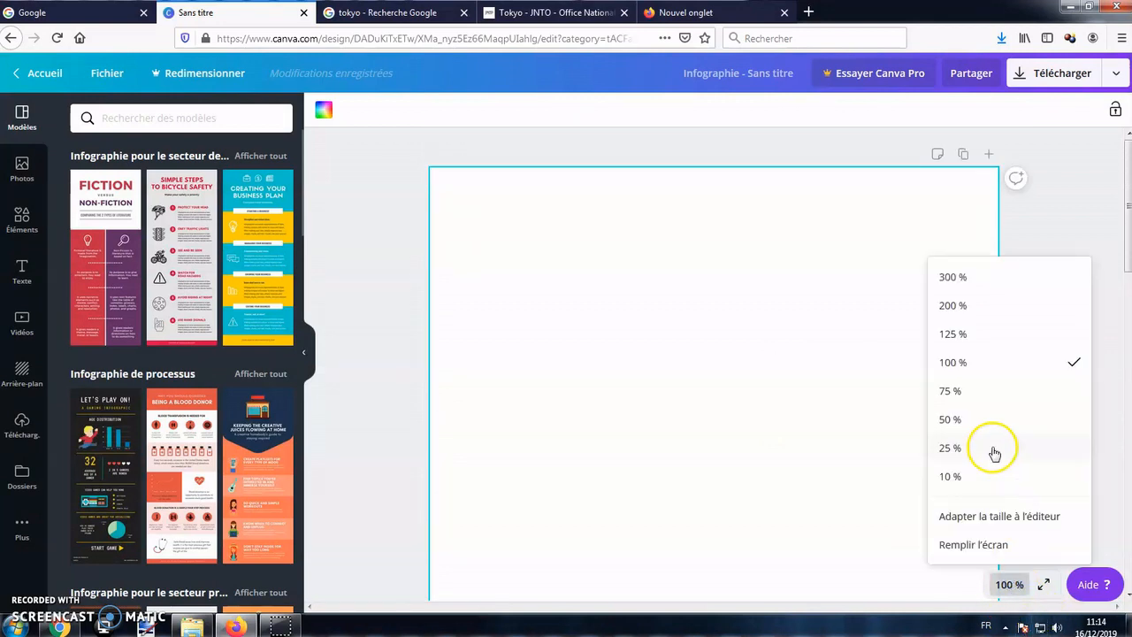
pyautogui.click(986, 418)
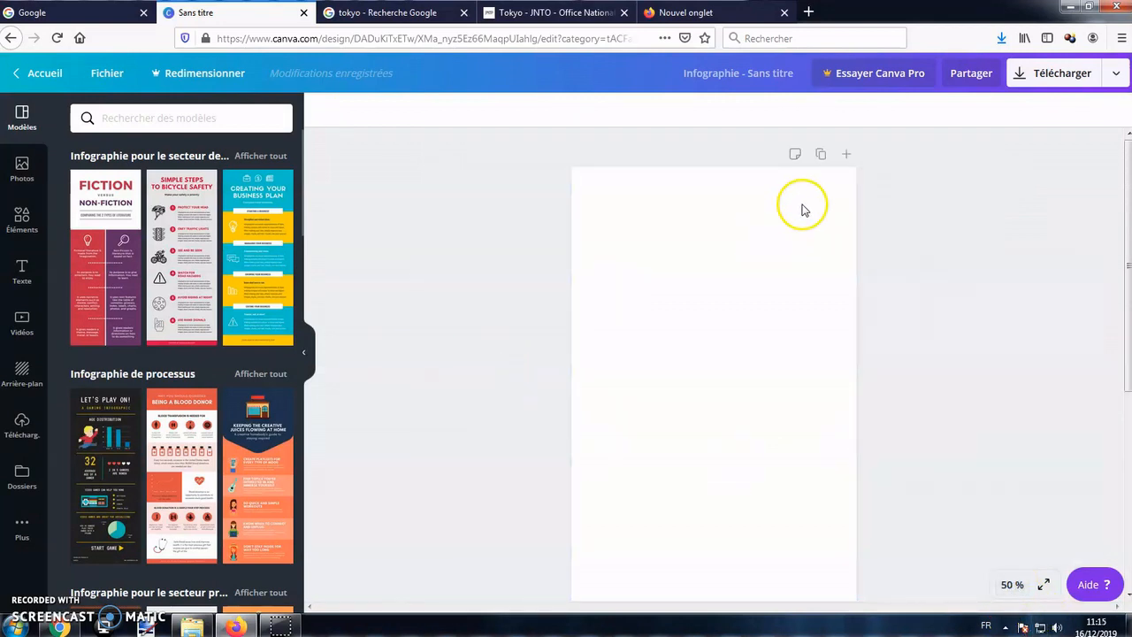
# Rename the infographic design as Info 1.
pyautogui.click(728, 73)
pyautogui.write('Info 1')
pyautogui.click(485, 252)
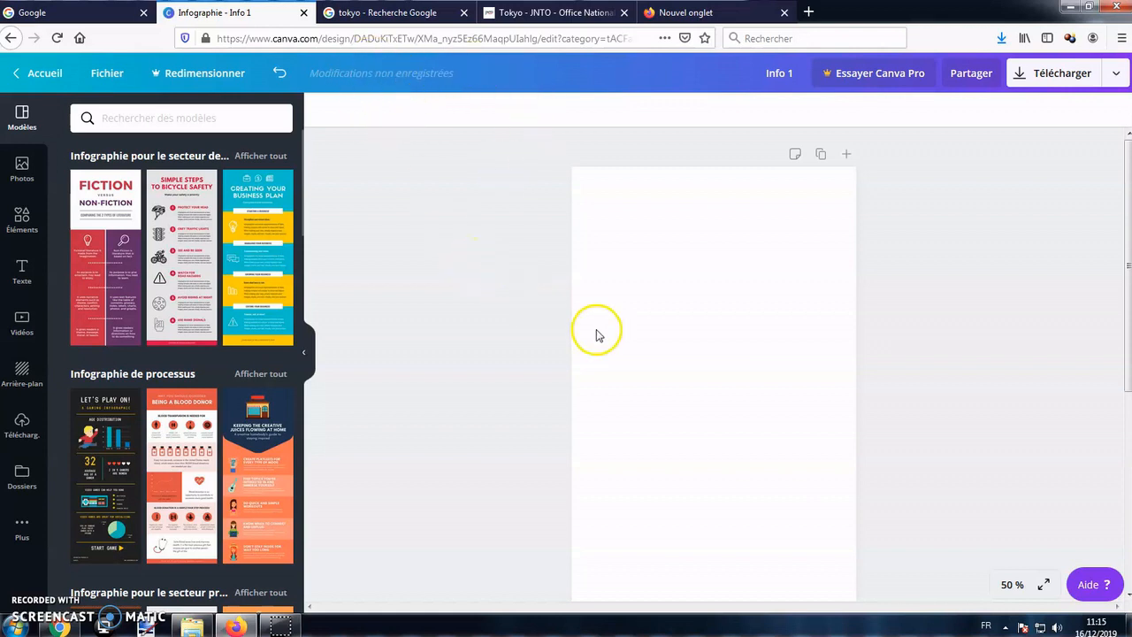
pyautogui.scroll(-2, 597, 335)
pyautogui.scroll(2, 599, 330)
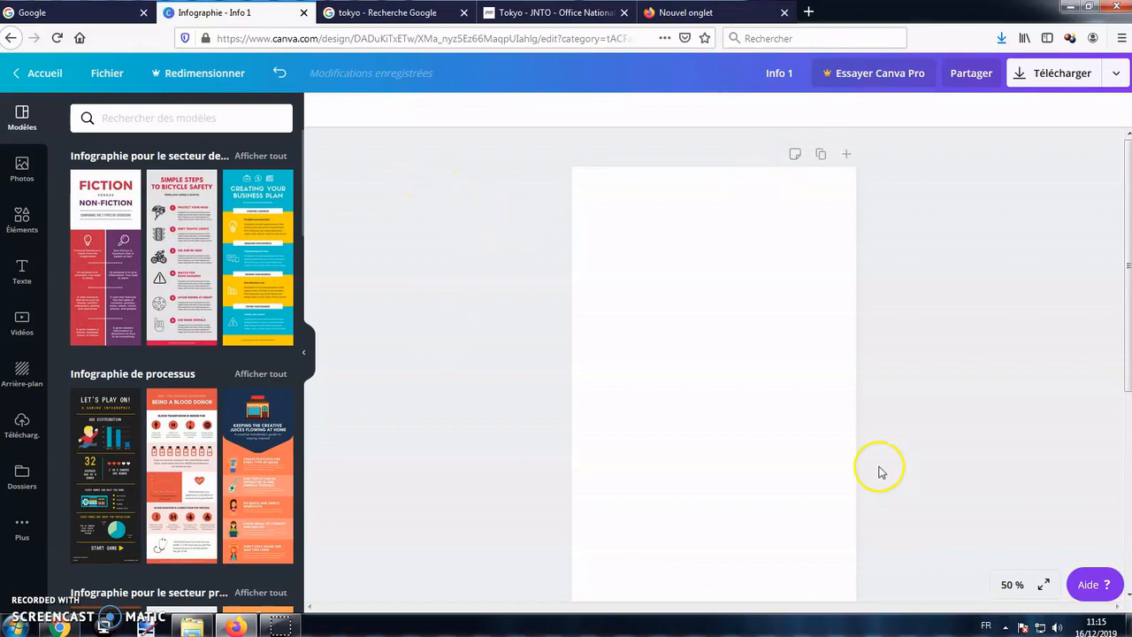
# Duplicate the Info 1 design from the overview of all designs and move the original to the trash.
pyautogui.click(35, 73)
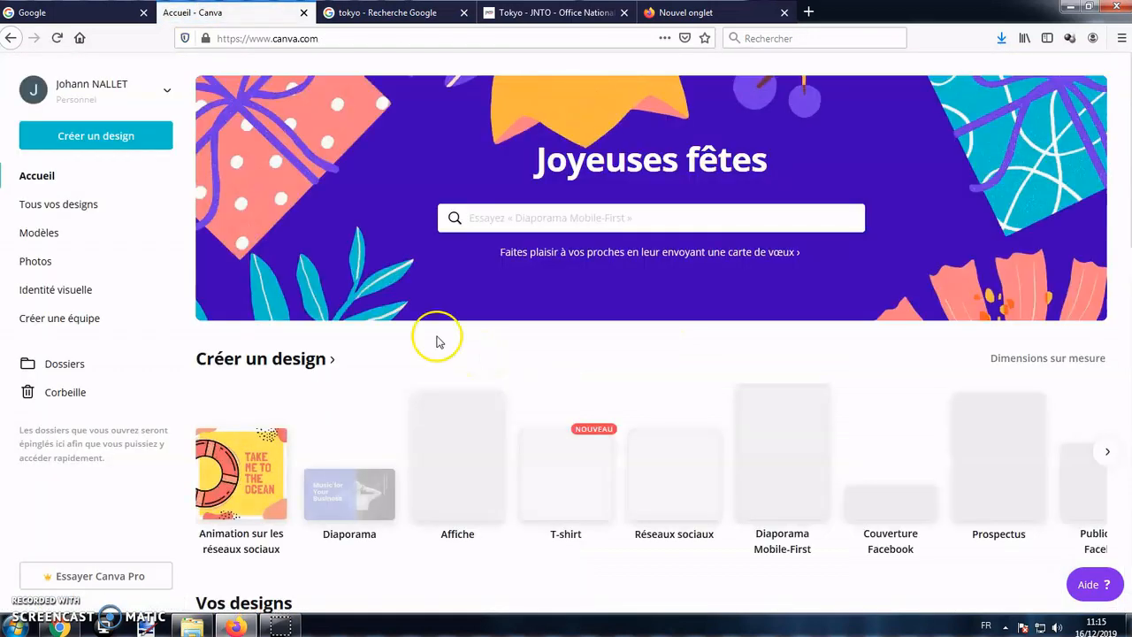
pyautogui.click(86, 208)
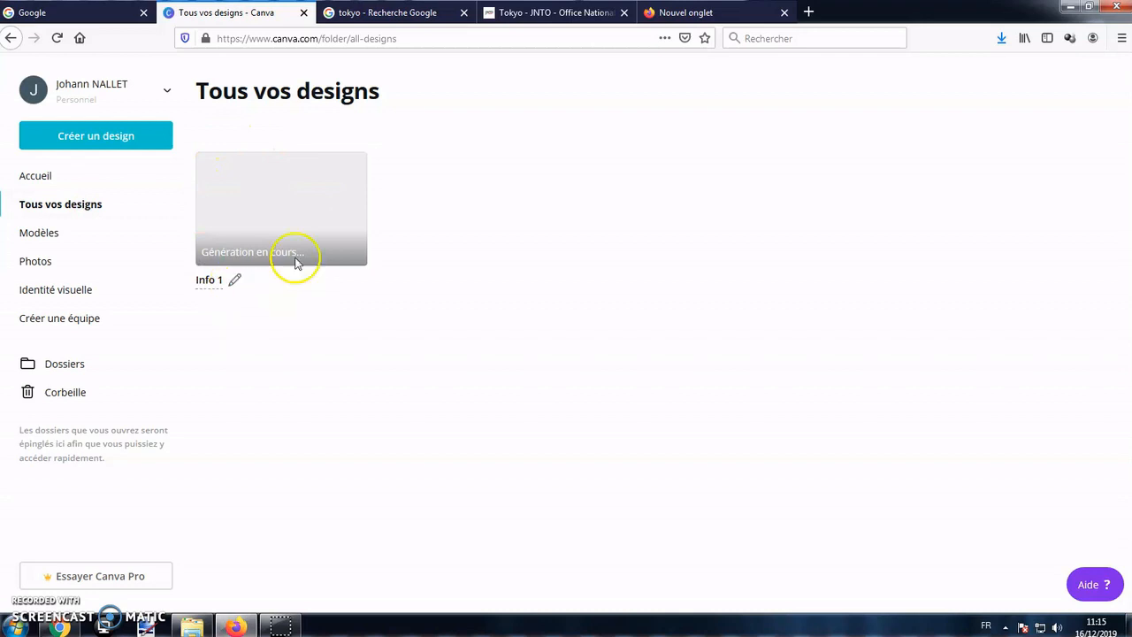
pyautogui.click(350, 168)
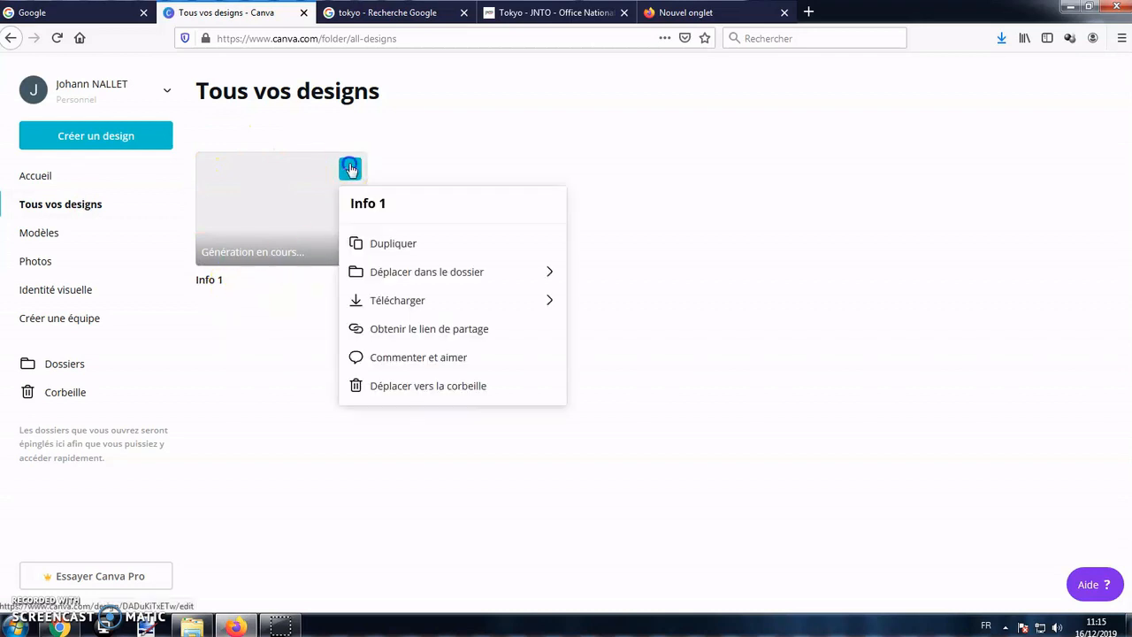
pyautogui.click(399, 241)
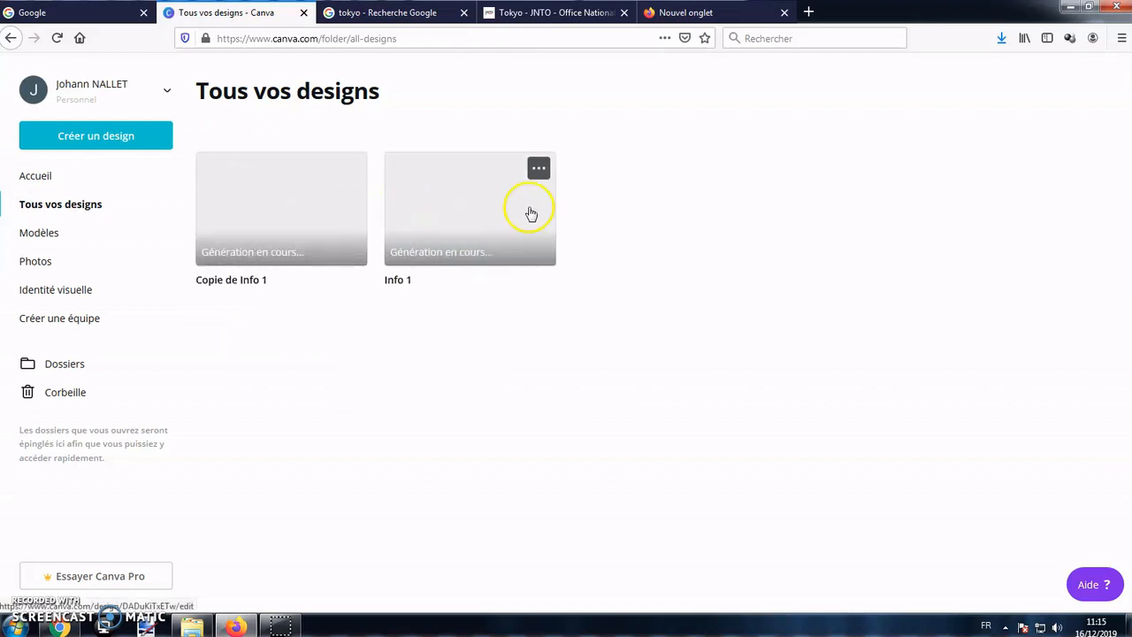
pyautogui.click(540, 173)
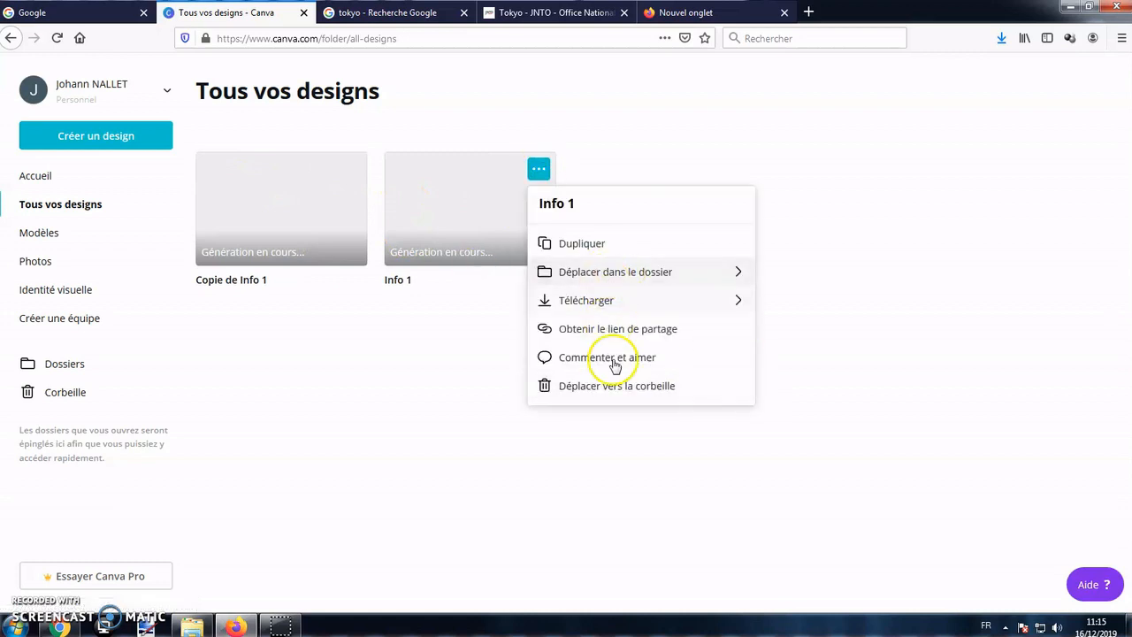
pyautogui.click(617, 386)
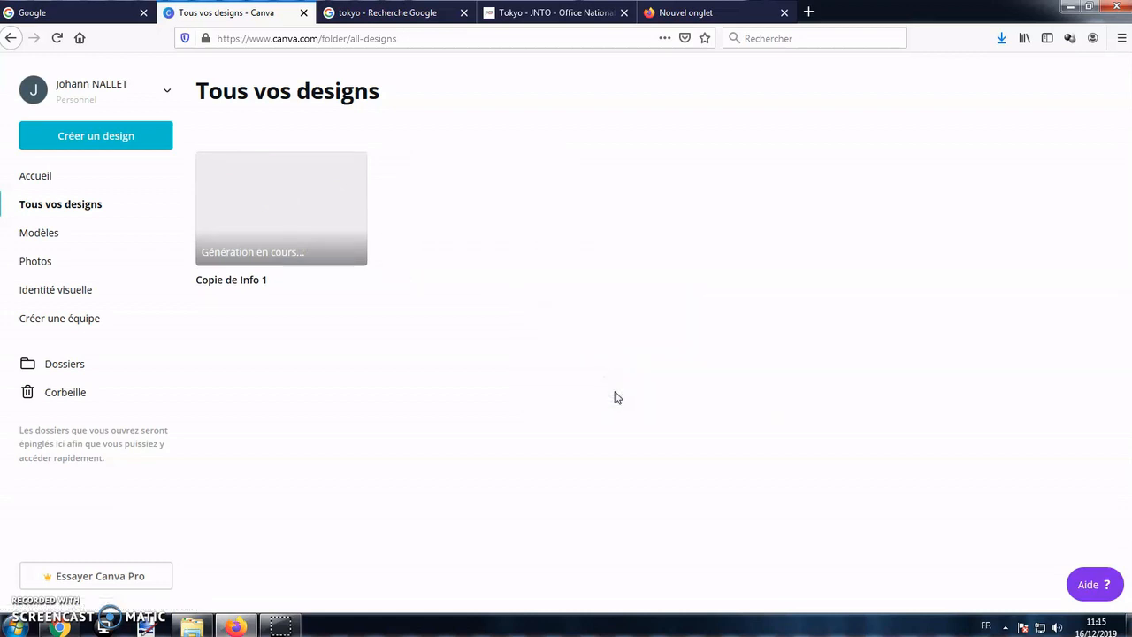
# Create a new design with custom dimensions of 25 cm width and 20 cm height.
pyautogui.click(138, 140)
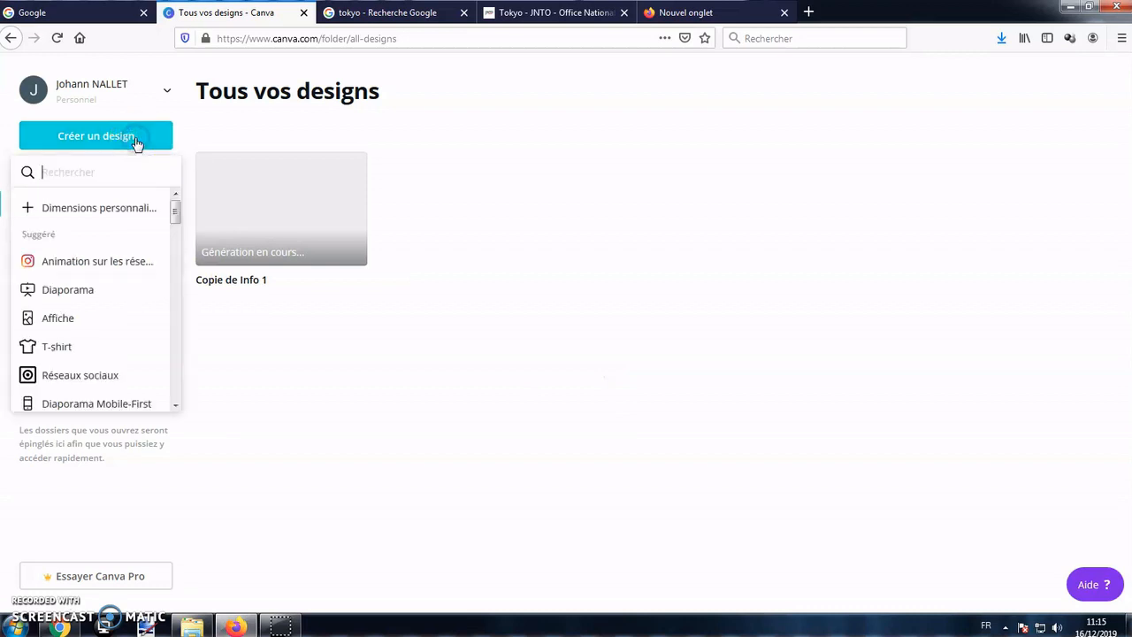
pyautogui.scroll(-3, 89, 287)
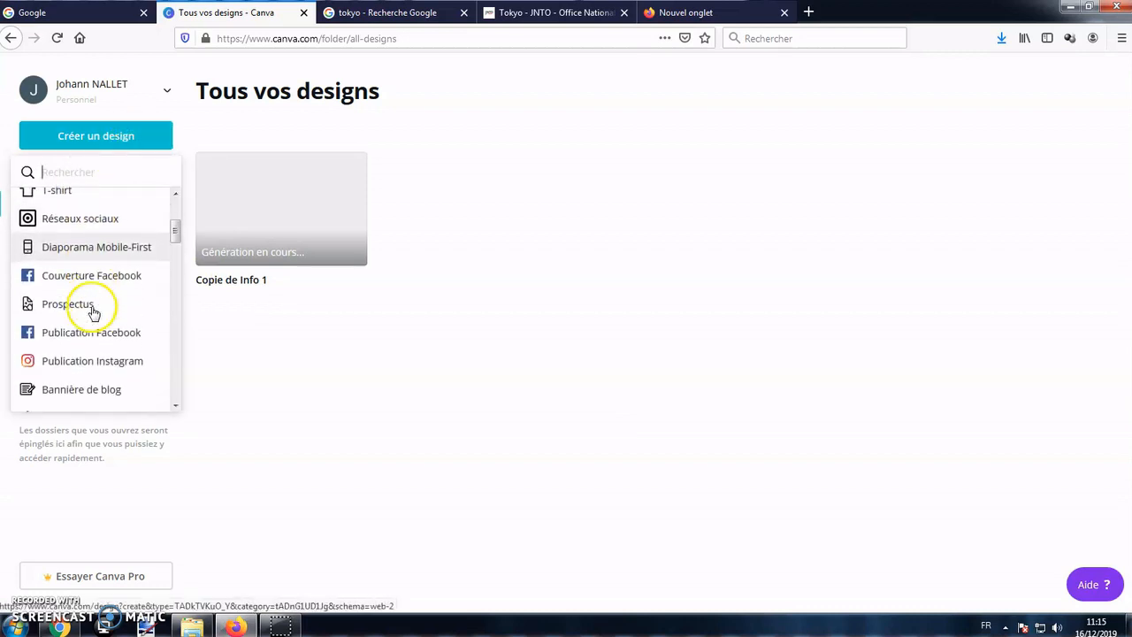
pyautogui.scroll(3, 93, 327)
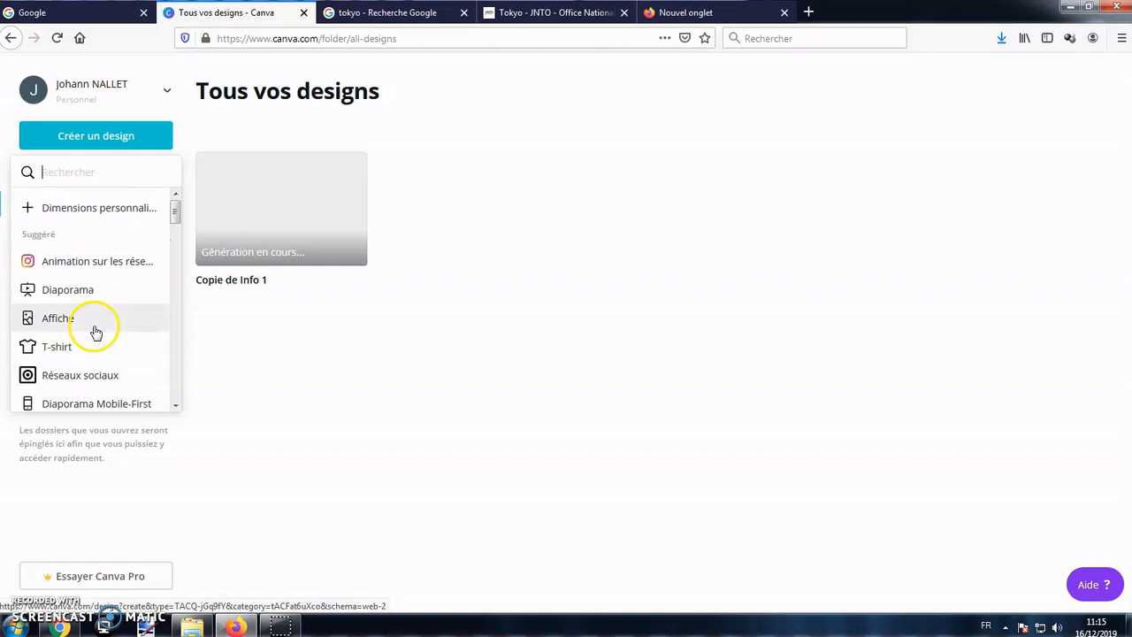
pyautogui.click(93, 210)
pyautogui.click(240, 207)
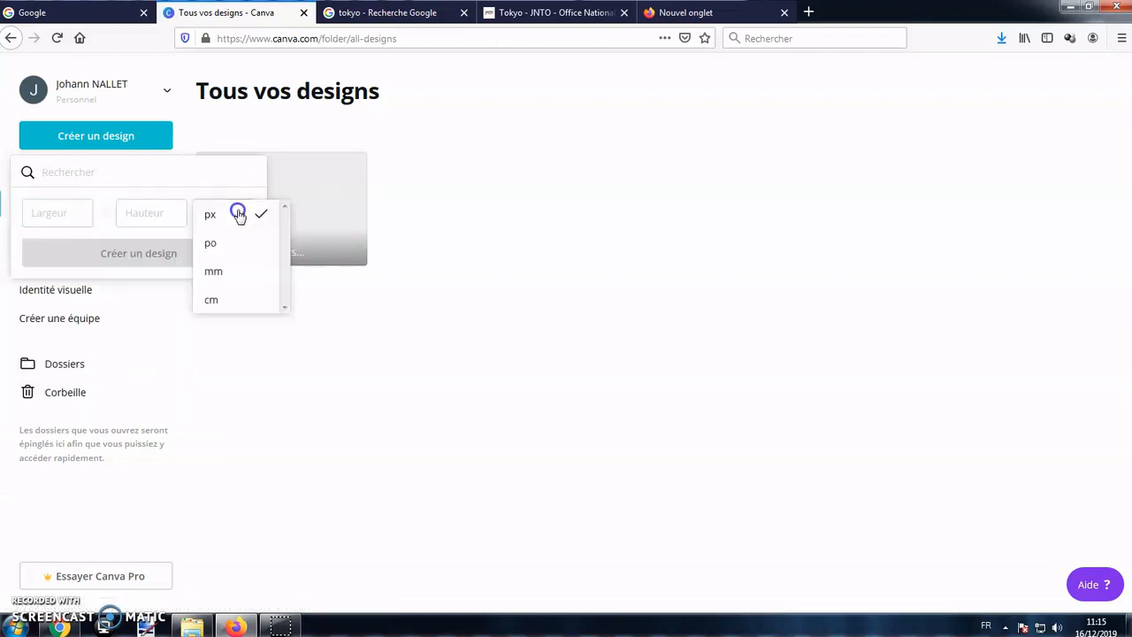
pyautogui.click(230, 299)
pyautogui.click(77, 212)
pyautogui.write('25')
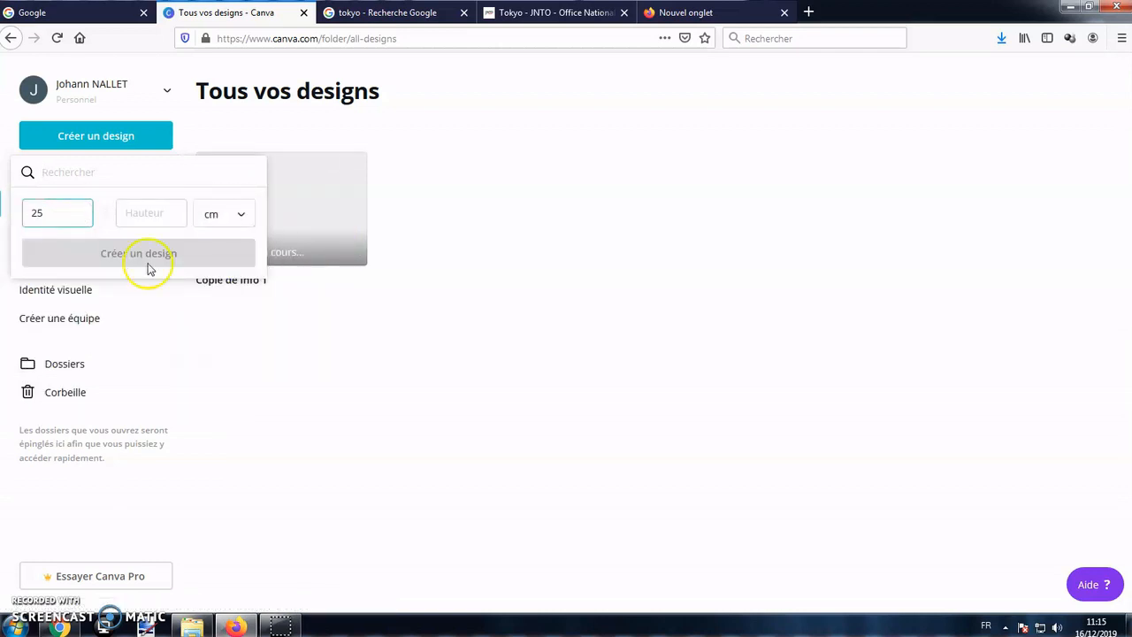
pyautogui.click(144, 221)
pyautogui.write('20')
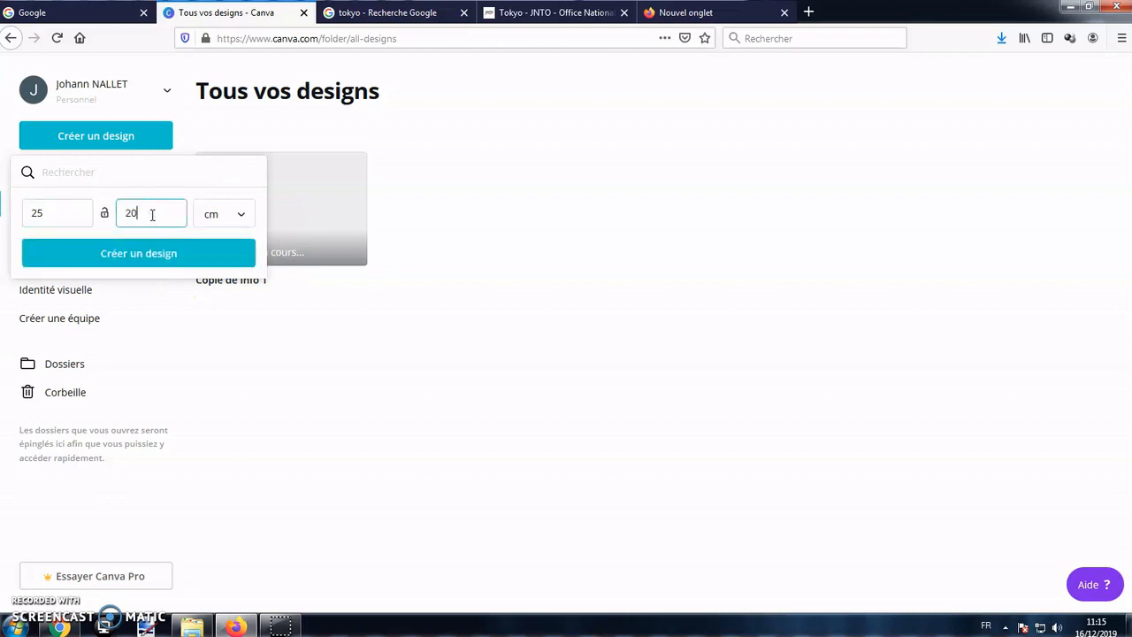
pyautogui.click(167, 255)
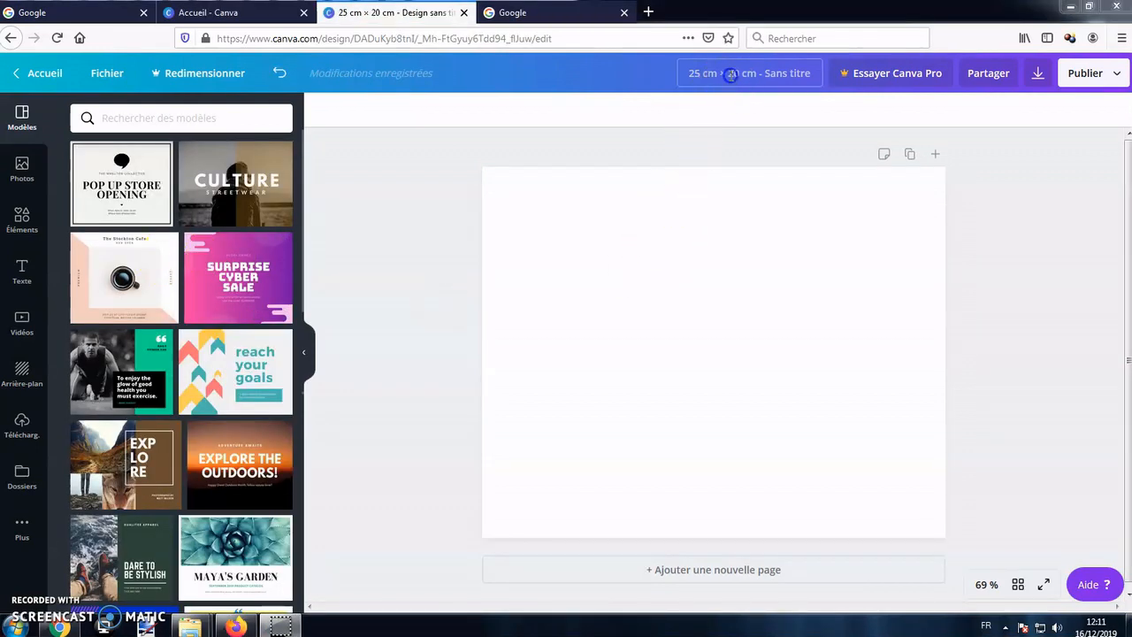
# Name the new 25 × 20 cm design Info 2.
pyautogui.click(730, 75)
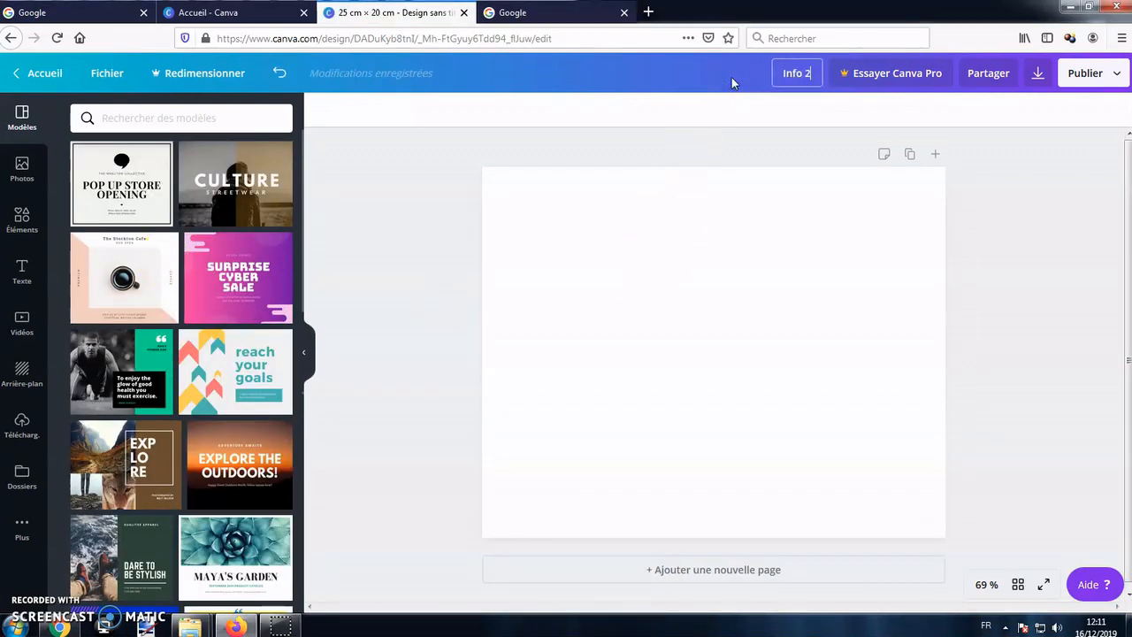
pyautogui.click(375, 222)
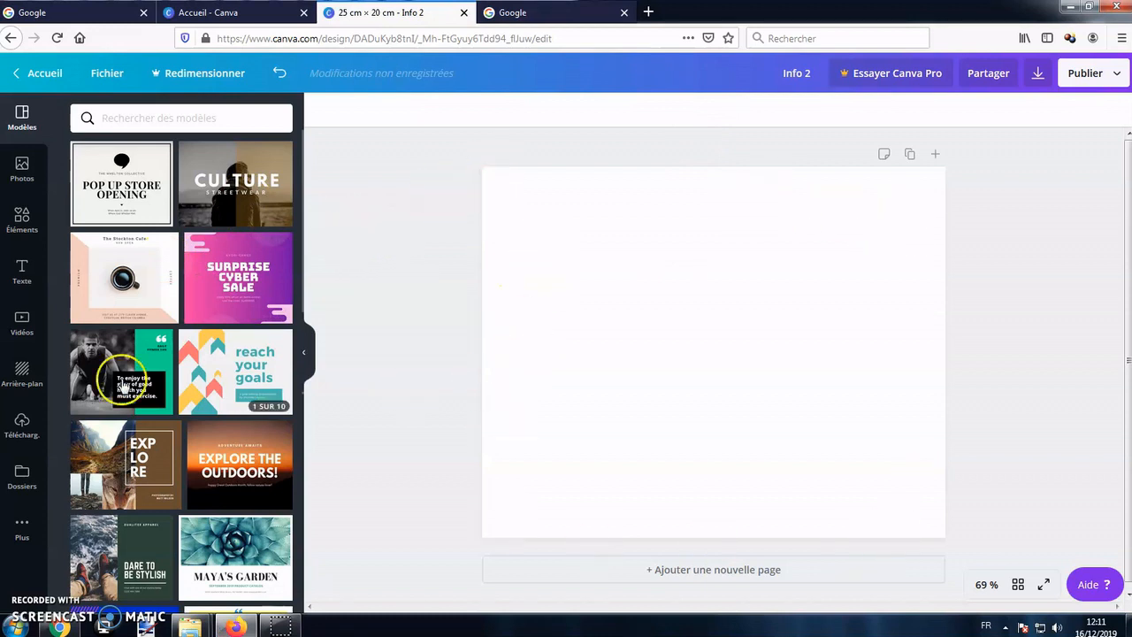
# Try the jellyfish and blue ocean-water images as the page background.
pyautogui.click(27, 376)
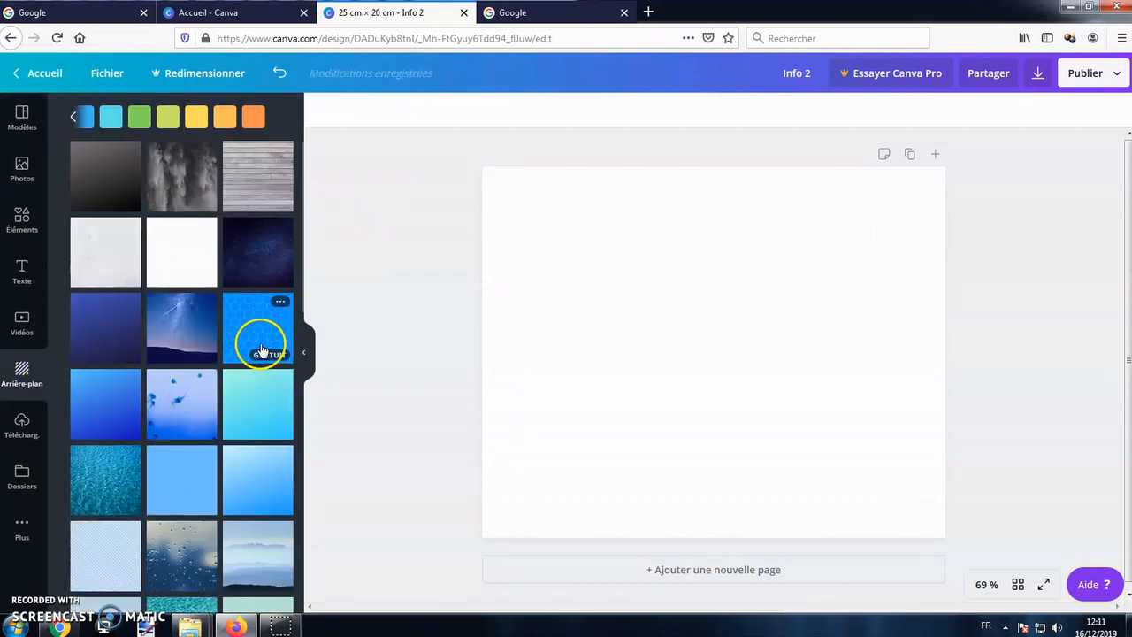
pyautogui.click(199, 335)
pyautogui.click(196, 401)
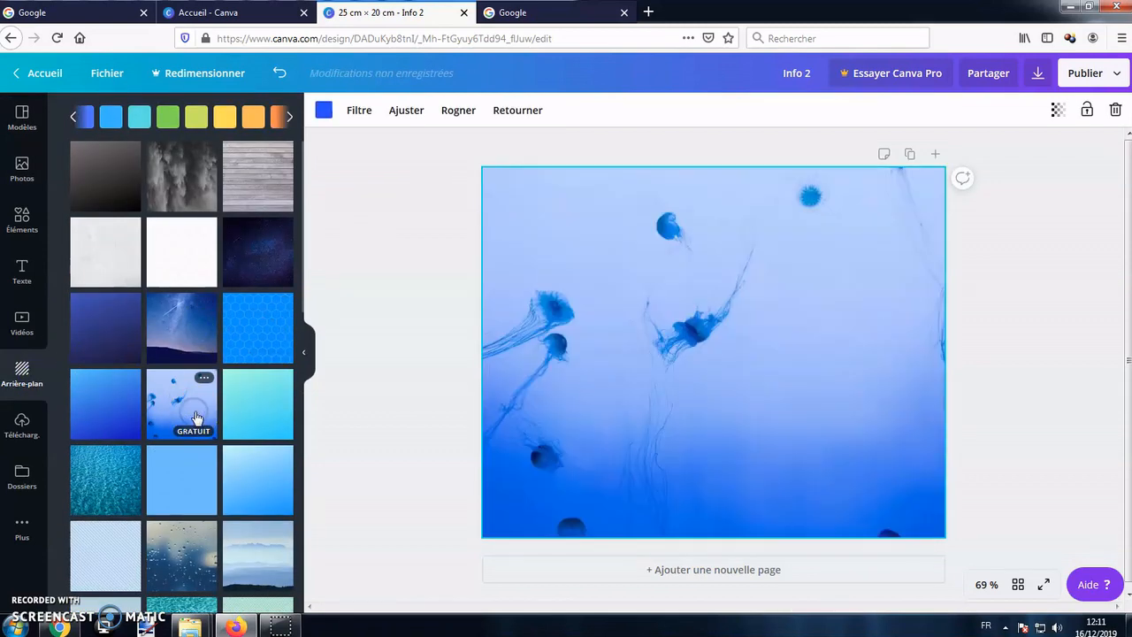
pyautogui.click(116, 413)
pyautogui.click(105, 473)
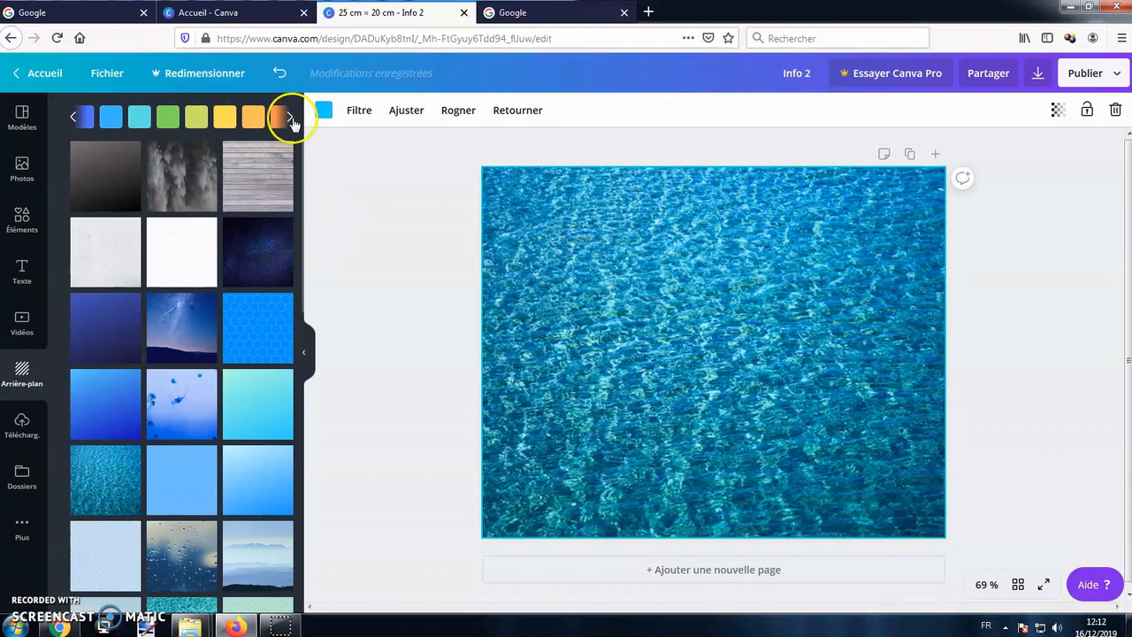
# Replace the background image with a solid colour, trying purple and blue shades before settling on orange.
pyautogui.click(290, 118)
pyautogui.click(253, 117)
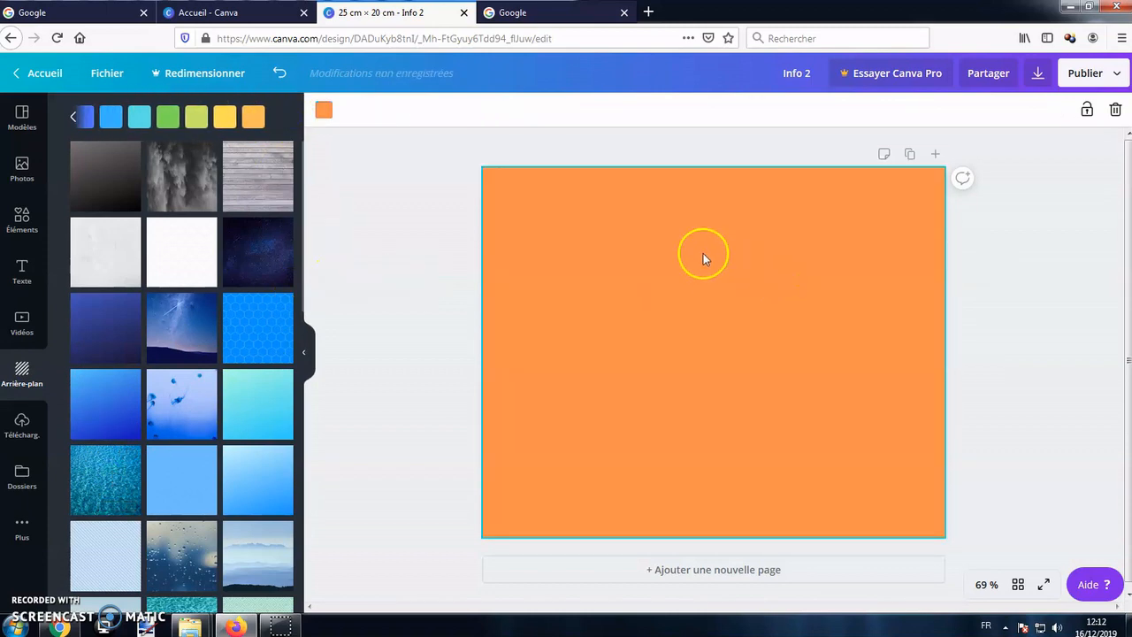
pyautogui.click(324, 110)
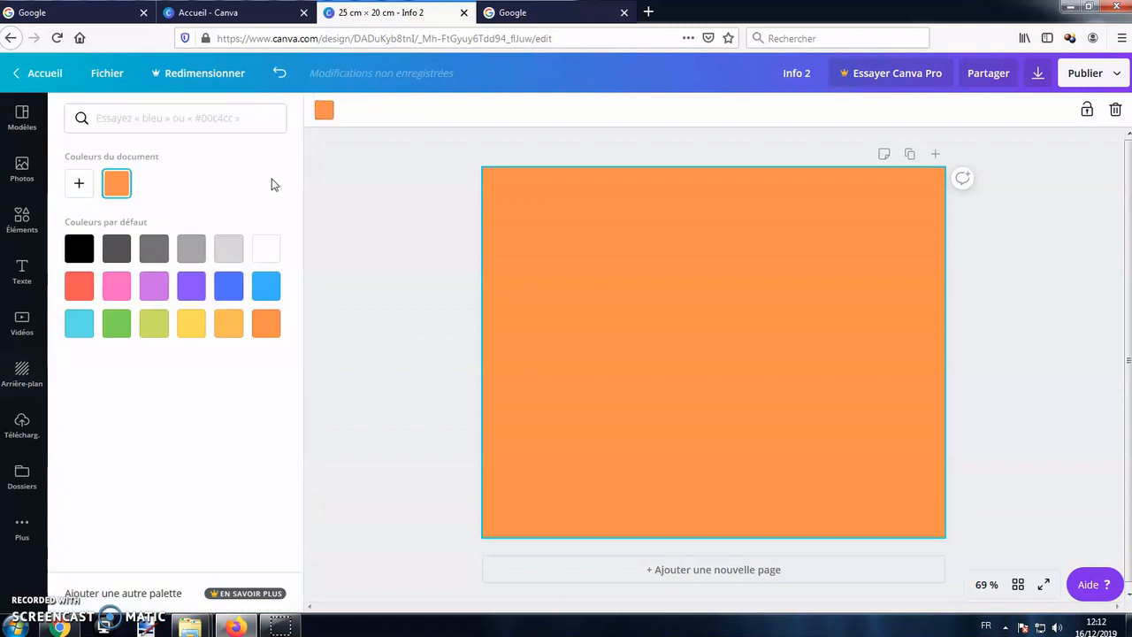
pyautogui.click(197, 283)
pyautogui.click(228, 285)
pyautogui.click(265, 286)
pyautogui.click(194, 290)
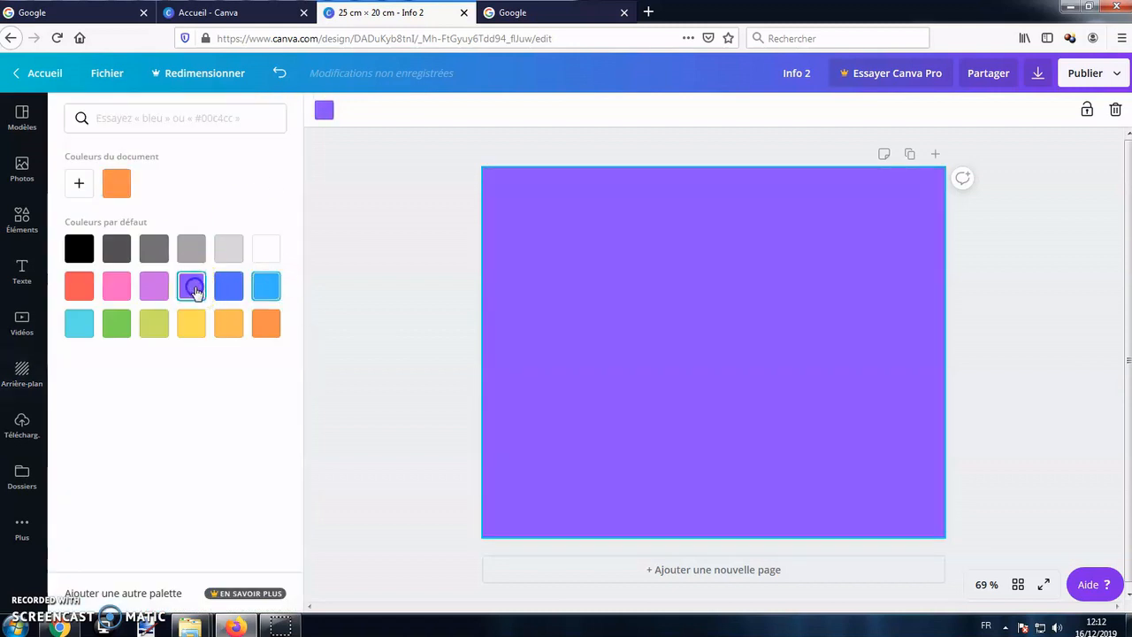
pyautogui.click(265, 324)
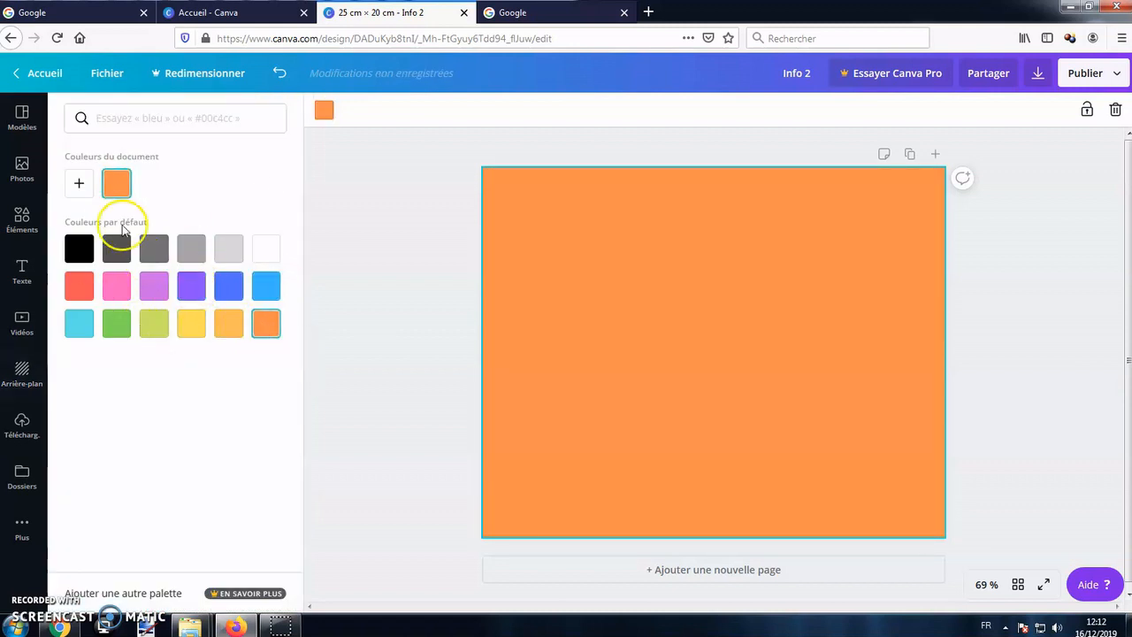
# Change the page background to a custom light peach colour.
pyautogui.click(82, 185)
pyautogui.moveTo(206, 221); pyautogui.dragTo(104, 226)
pyautogui.click(418, 297)
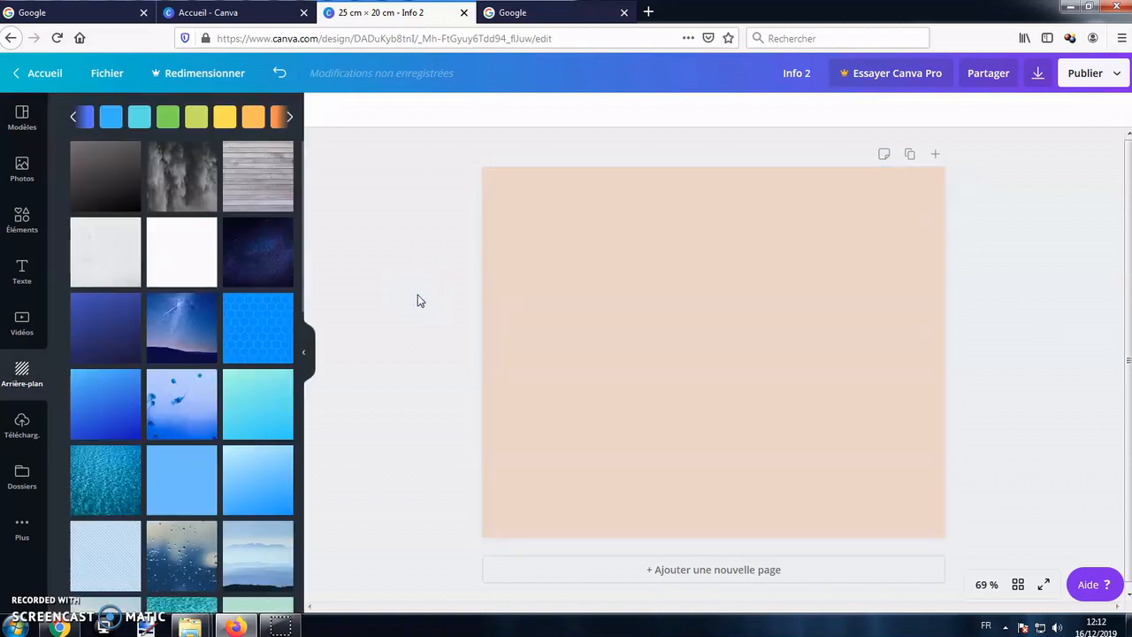
# Add a title reading "Tokyo", enlarge it to size 49.9, tilt it upward and place it at the page's upper left.
pyautogui.click(34, 285)
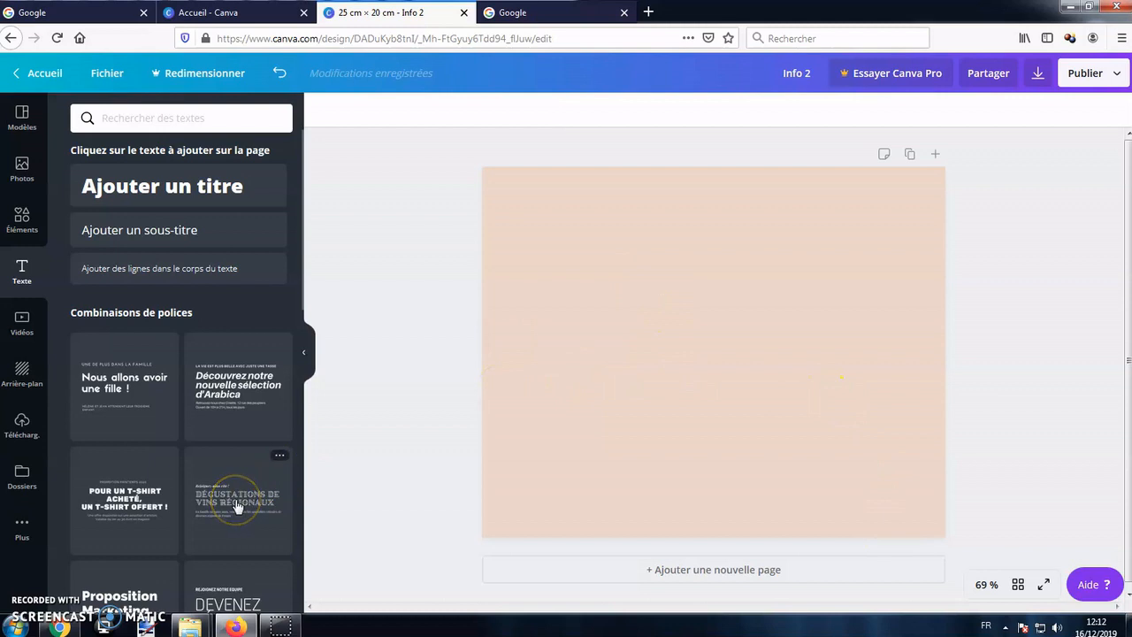
pyautogui.click(202, 187)
pyautogui.write('Tok')
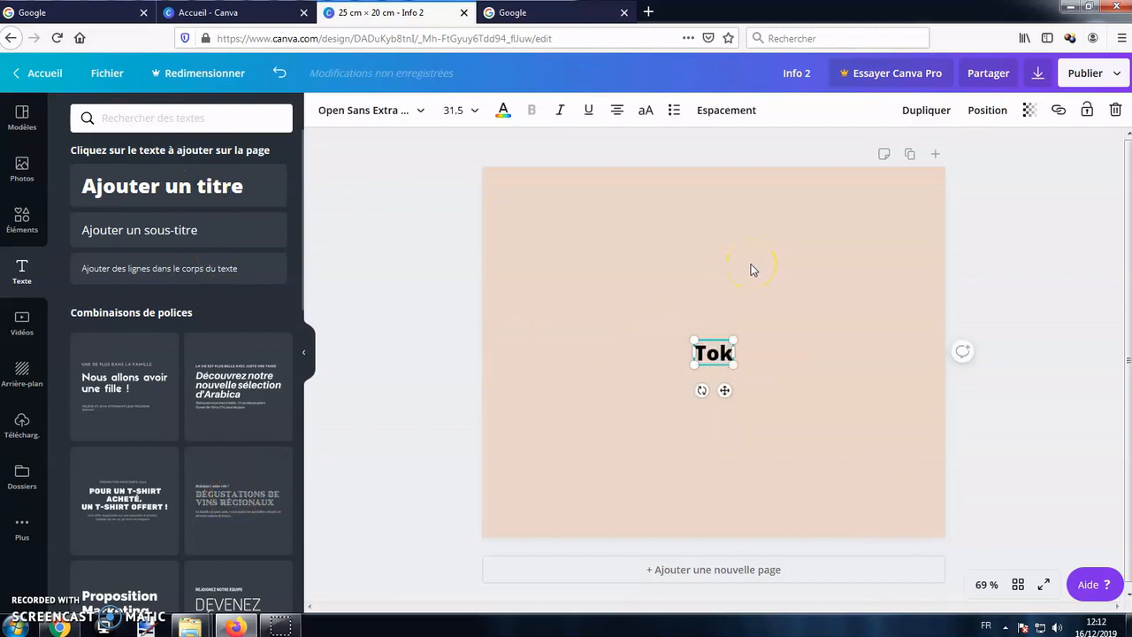
pyautogui.write('yo')
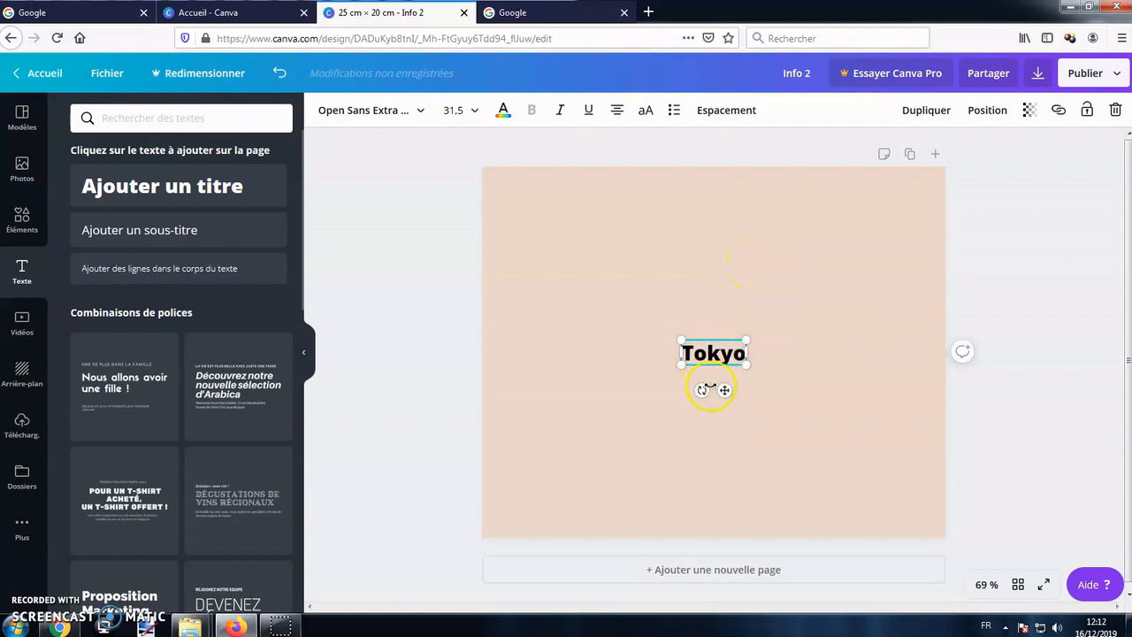
pyautogui.moveTo(762, 373); pyautogui.dragTo(576, 256)
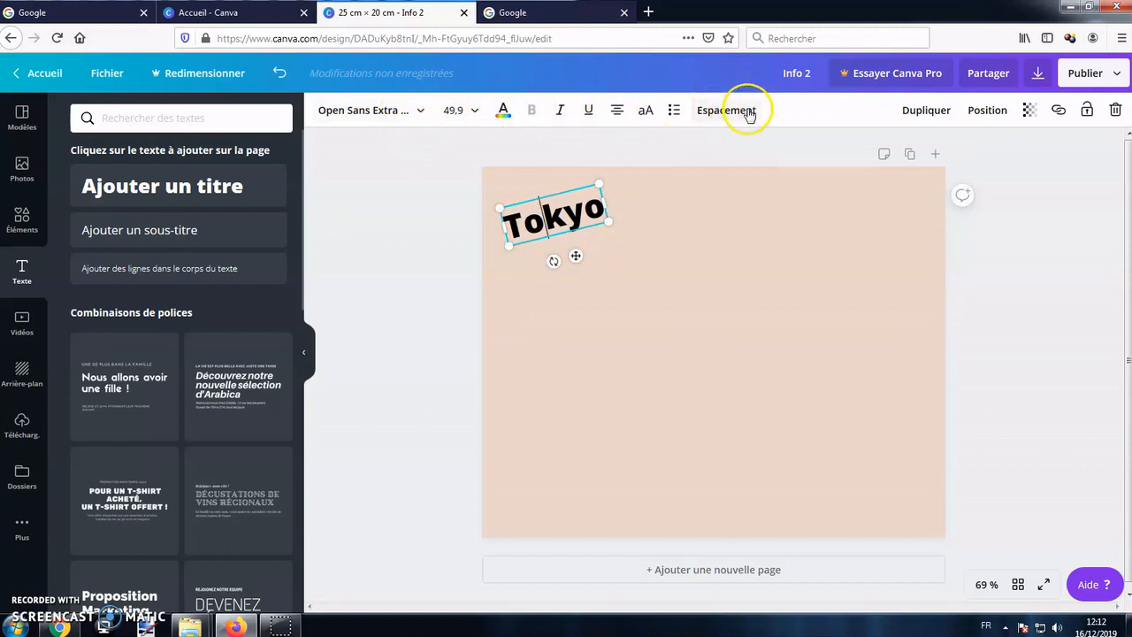
pyautogui.click(746, 305)
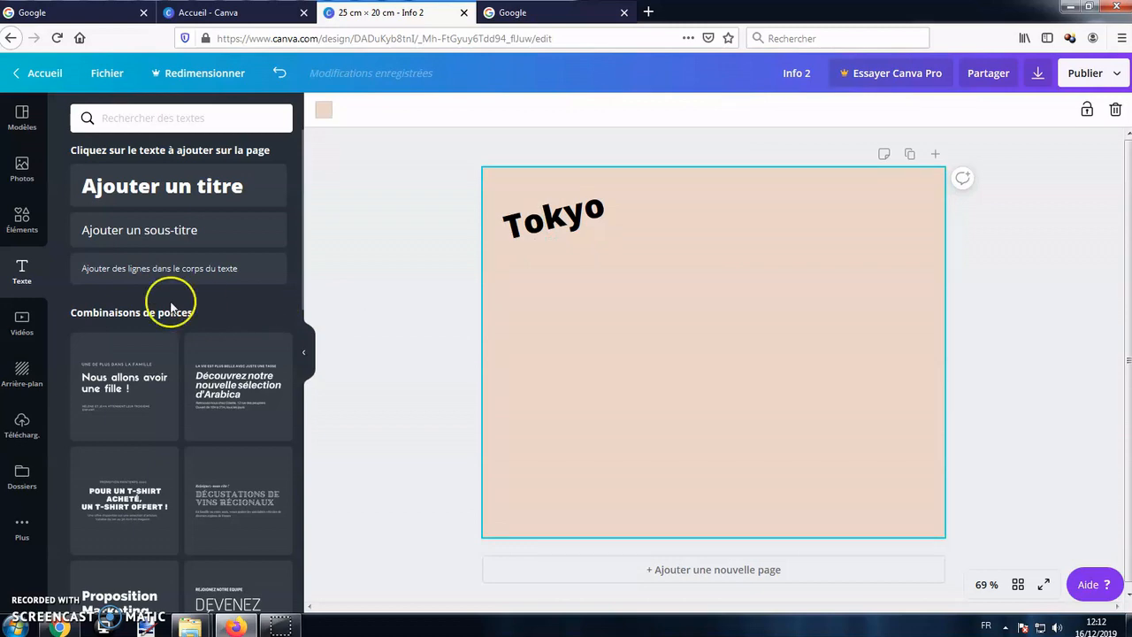
# Search the photo library for "tokyo" and add the blue-and-yellow Mount Fuji photo to the page.
pyautogui.click(25, 177)
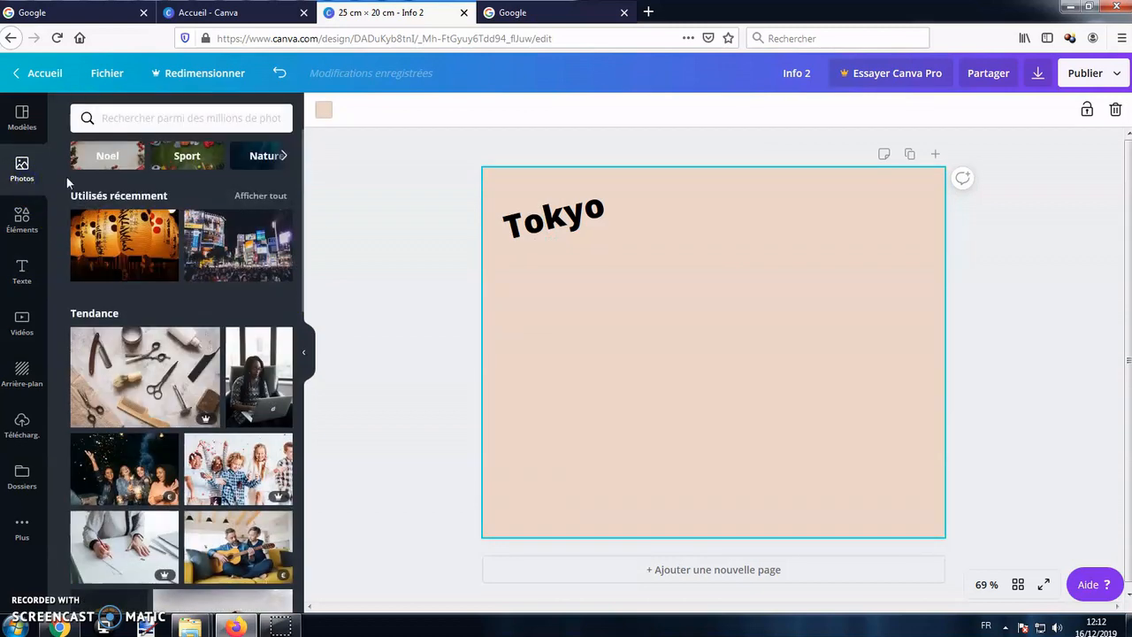
pyautogui.click(157, 121)
pyautogui.write('tokyo')
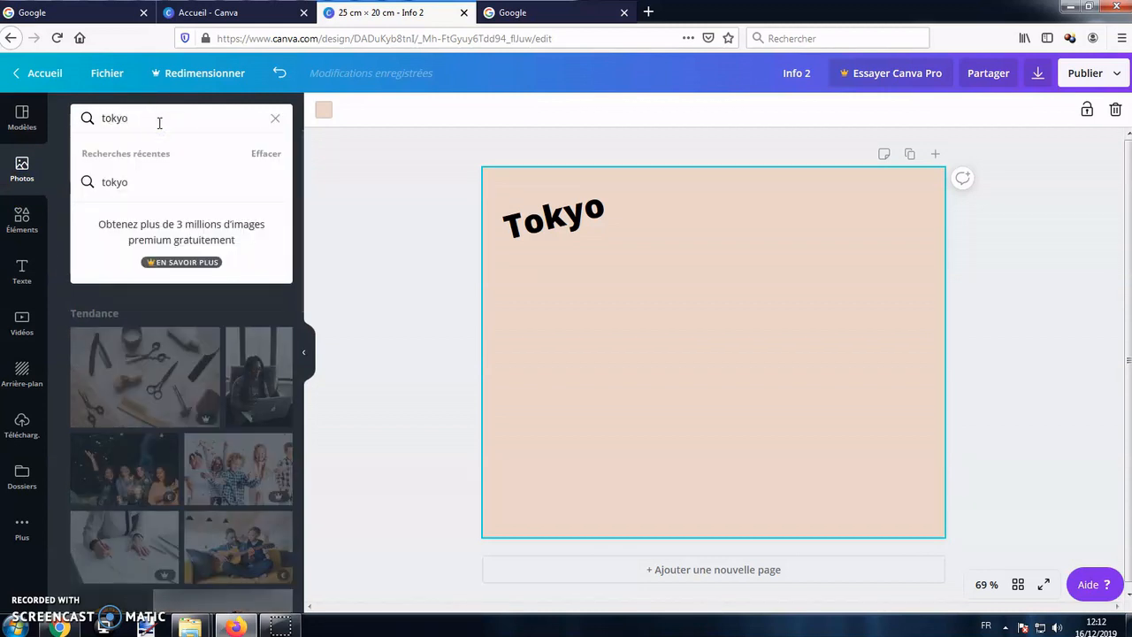
pyautogui.press('Return')
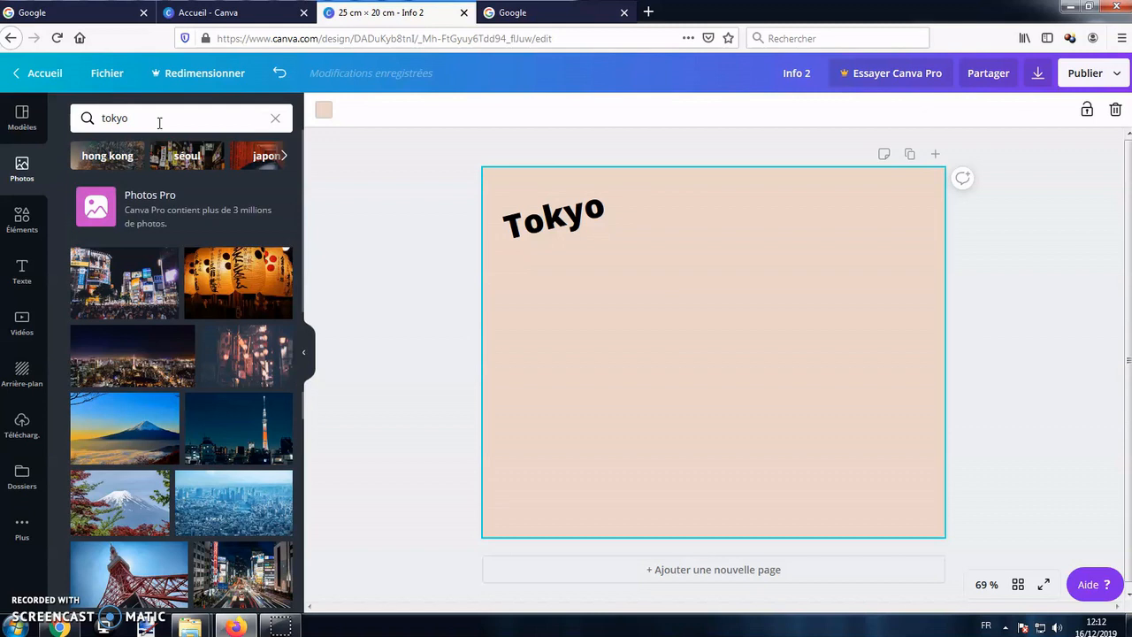
pyautogui.click(154, 428)
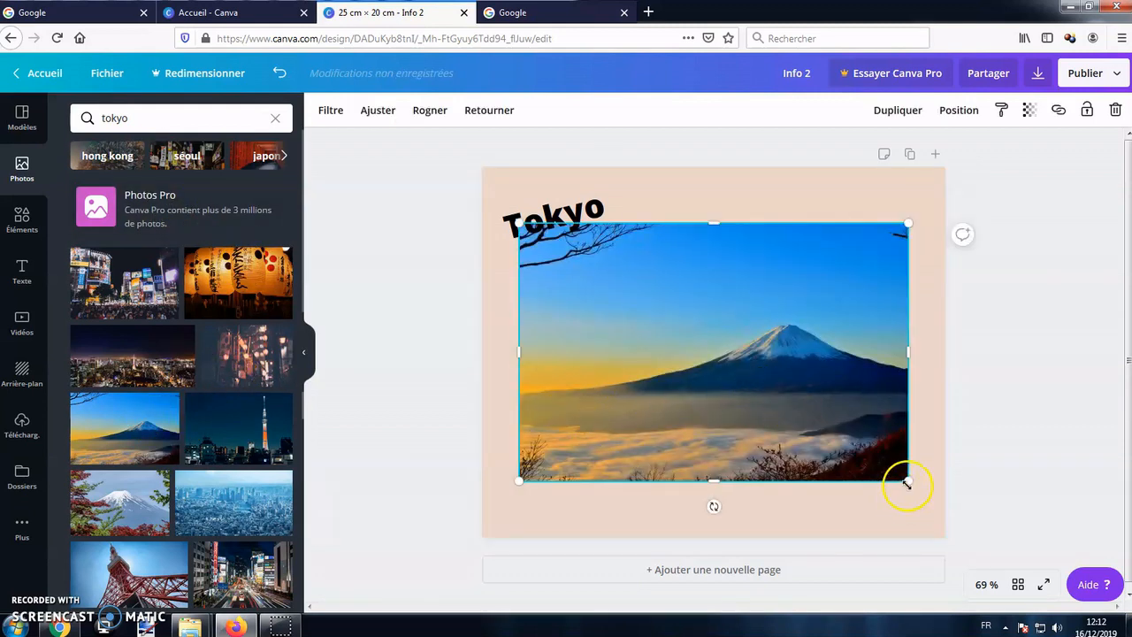
# Slightly enlarge the Mount Fuji photo, keeping it level, and move it down below the Tokyo title.
pyautogui.moveTo(715, 508); pyautogui.dragTo(751, 515)
pyautogui.moveTo(909, 481)
pyautogui.mouseDown()
pyautogui.moveTo(678, 347)
pyautogui.moveTo(910, 500)
pyautogui.moveTo(923, 488)
pyautogui.mouseUp()
pyautogui.moveTo(802, 322); pyautogui.dragTo(803, 346)
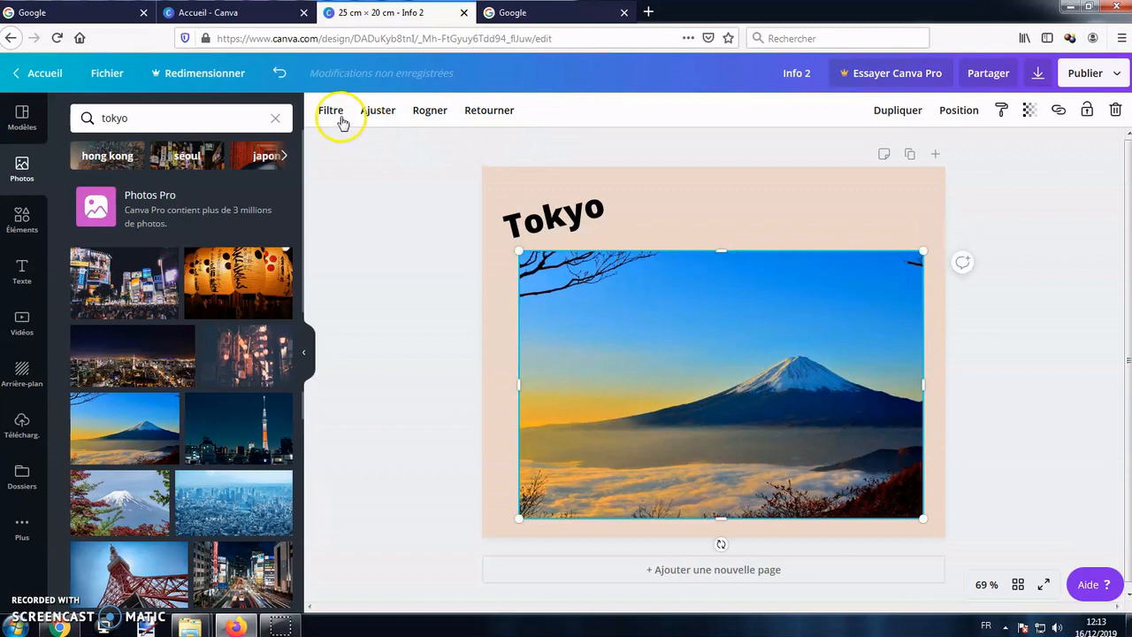
# Try the Street filter on the Mount Fuji photo and undo it.
pyautogui.click(335, 115)
pyautogui.click(265, 451)
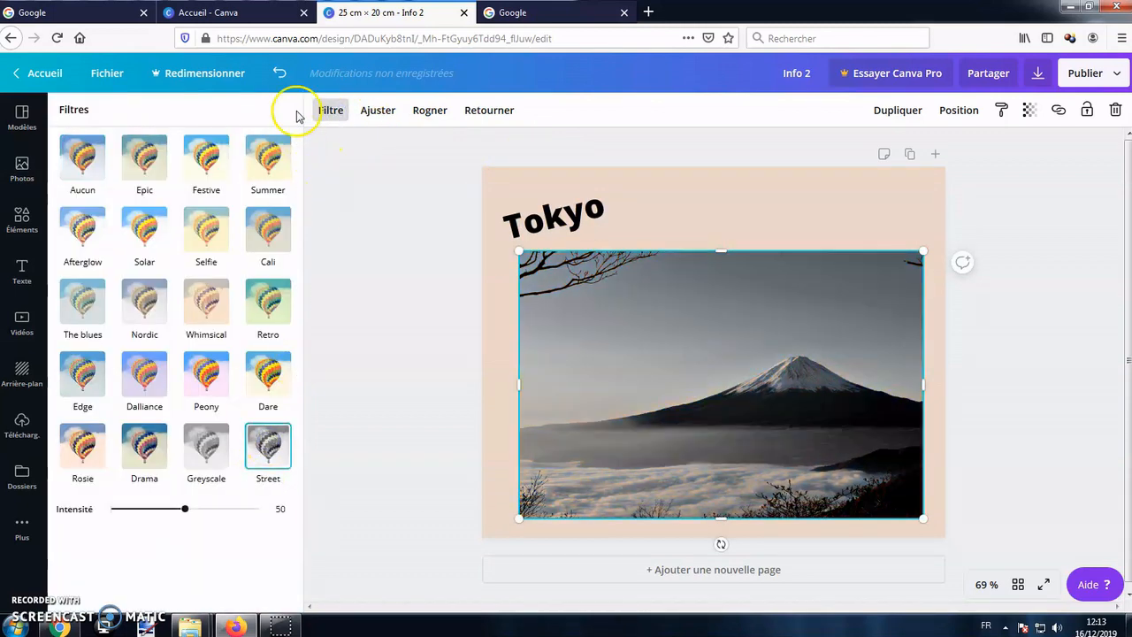
pyautogui.click(280, 72)
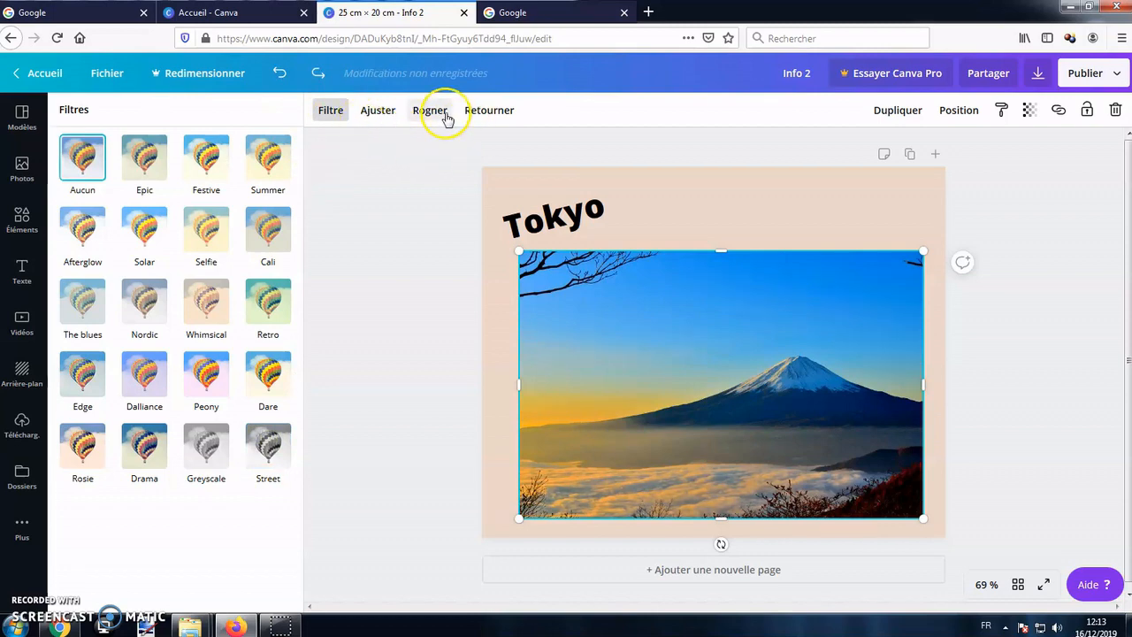
# Crop the Mount Fuji photo to a narrow vertical strip of its left part.
pyautogui.click(430, 112)
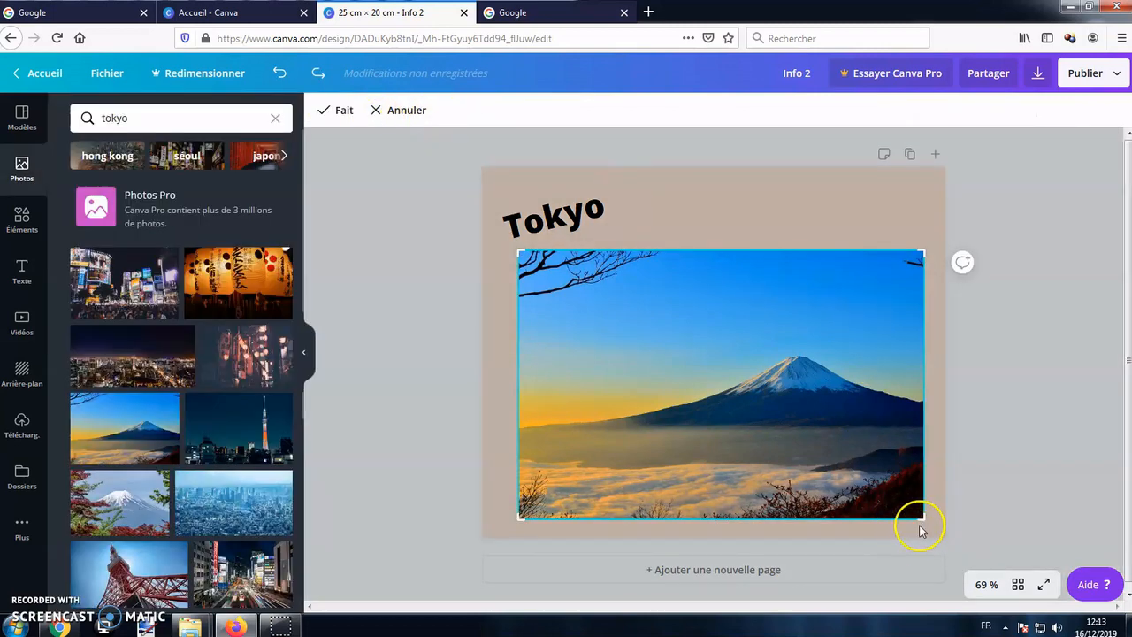
pyautogui.moveTo(922, 520); pyautogui.dragTo(664, 525)
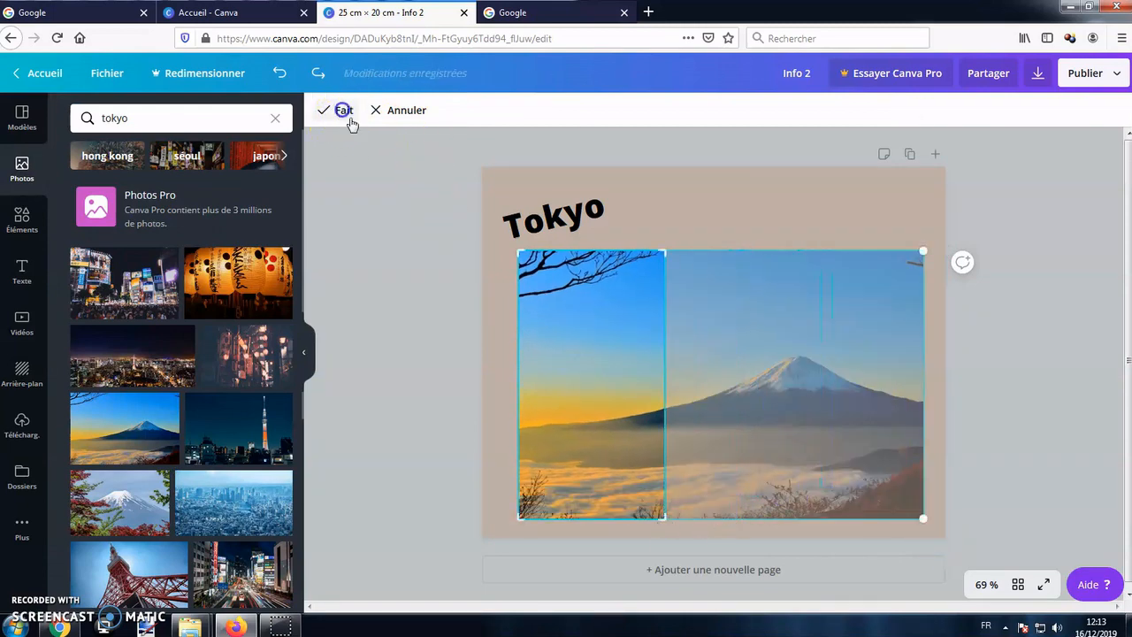
pyautogui.click(342, 110)
# Try flipping the cropped photo horizontally and vertically, and flip it back to its original orientation.
pyautogui.click(485, 106)
pyautogui.click(508, 149)
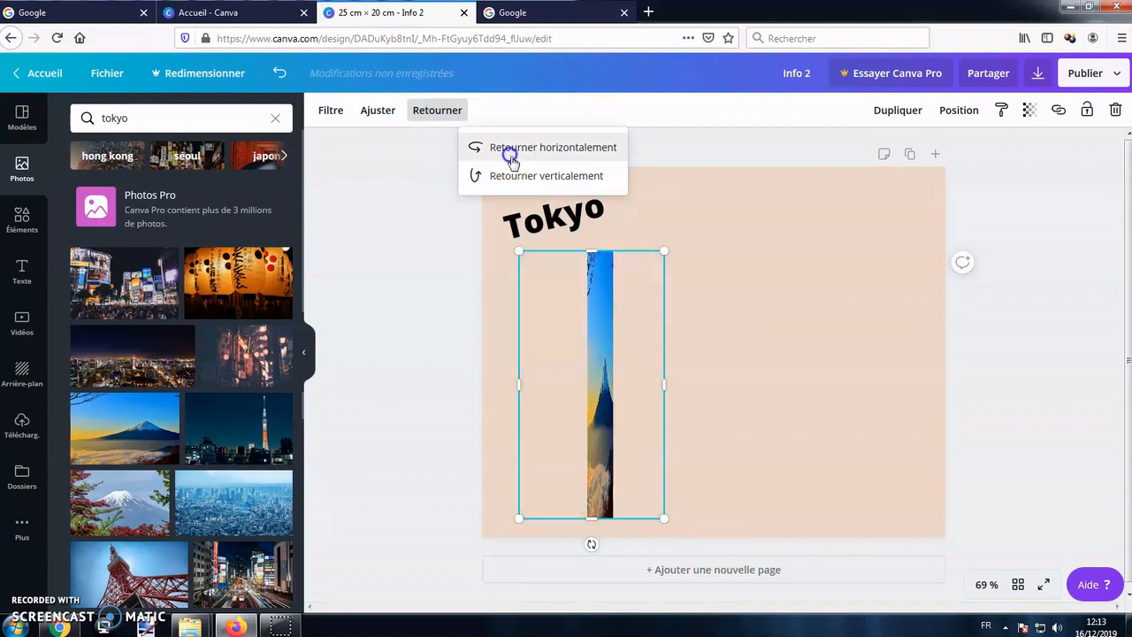
pyautogui.click(528, 176)
pyautogui.click(537, 147)
pyautogui.click(550, 177)
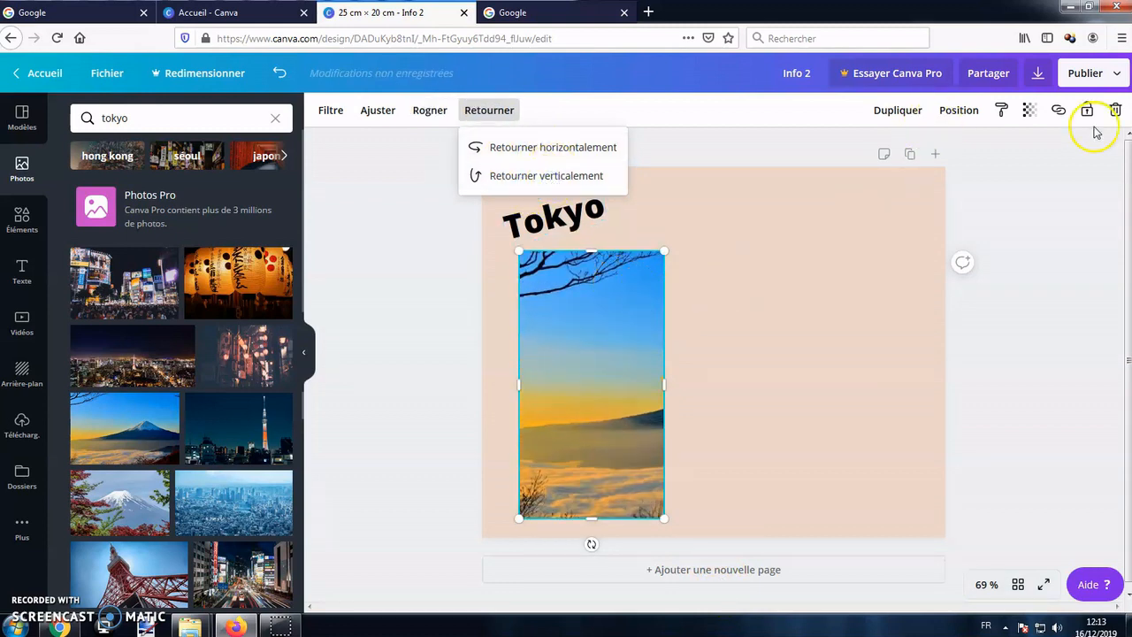
# Set the cropped photo's transparency to 27 and move it to the page's upper left behind the Tokyo title.
pyautogui.click(1033, 111)
pyautogui.moveTo(998, 151); pyautogui.dragTo(920, 156)
pyautogui.click(858, 353)
pyautogui.moveTo(596, 339); pyautogui.dragTo(592, 310)
pyautogui.click(774, 416)
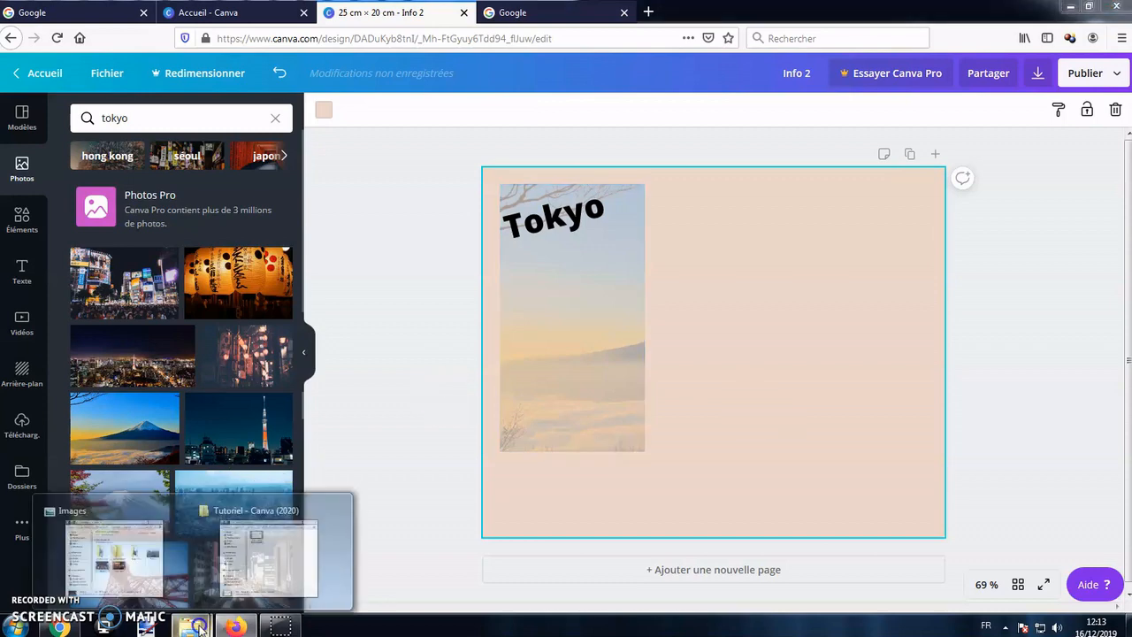
# Insert the Tokyo 2 image from the computer's Images folder, resize it to about 18.5 × 12.3 cm and place it toward the page's lower right.
pyautogui.click(144, 550)
pyautogui.click(375, 391)
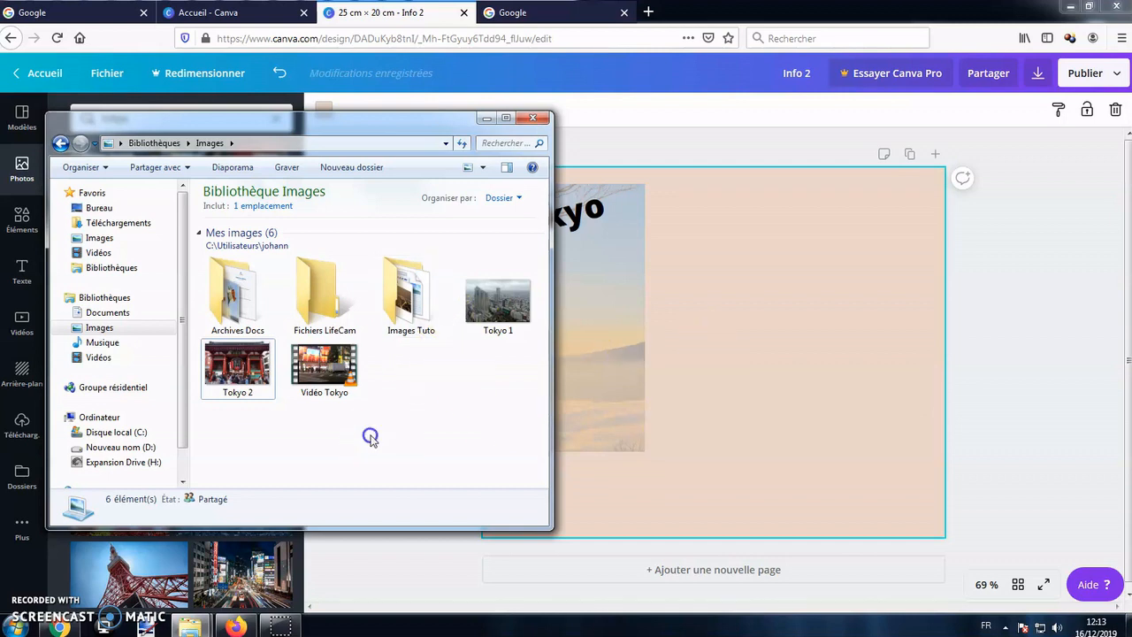
pyautogui.moveTo(234, 358); pyautogui.dragTo(718, 422)
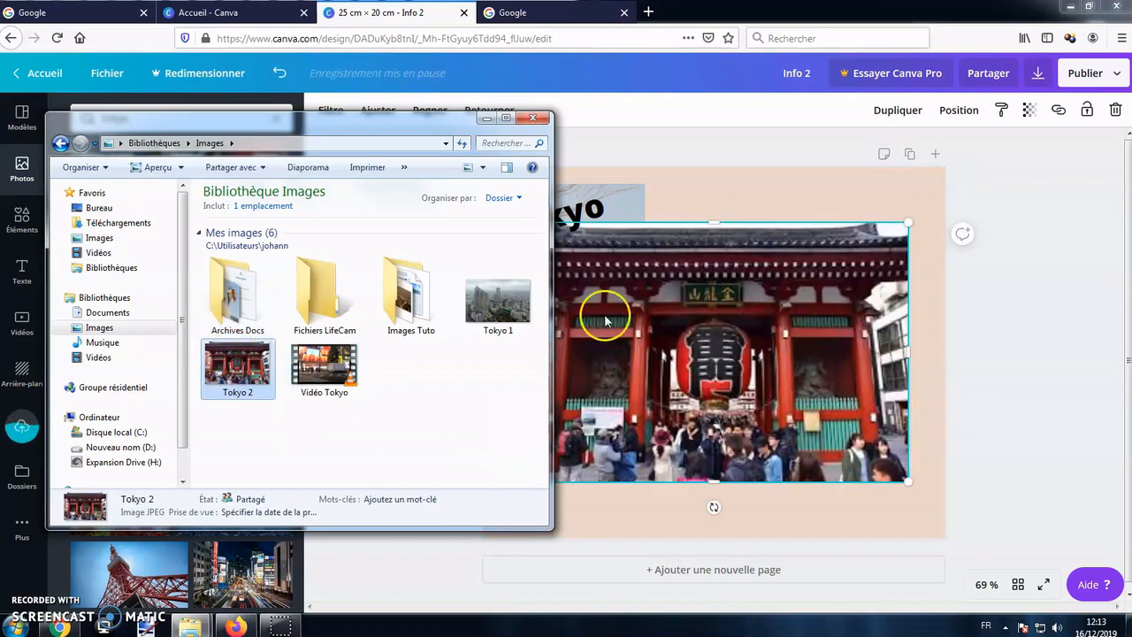
pyautogui.click(486, 118)
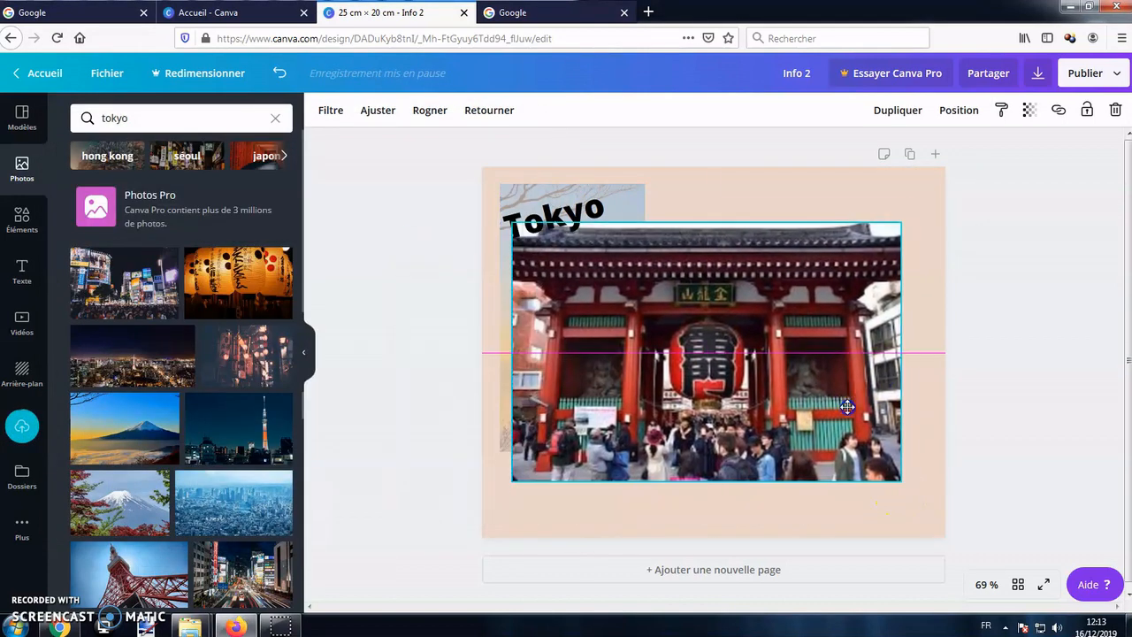
pyautogui.moveTo(908, 486); pyautogui.dragTo(861, 450)
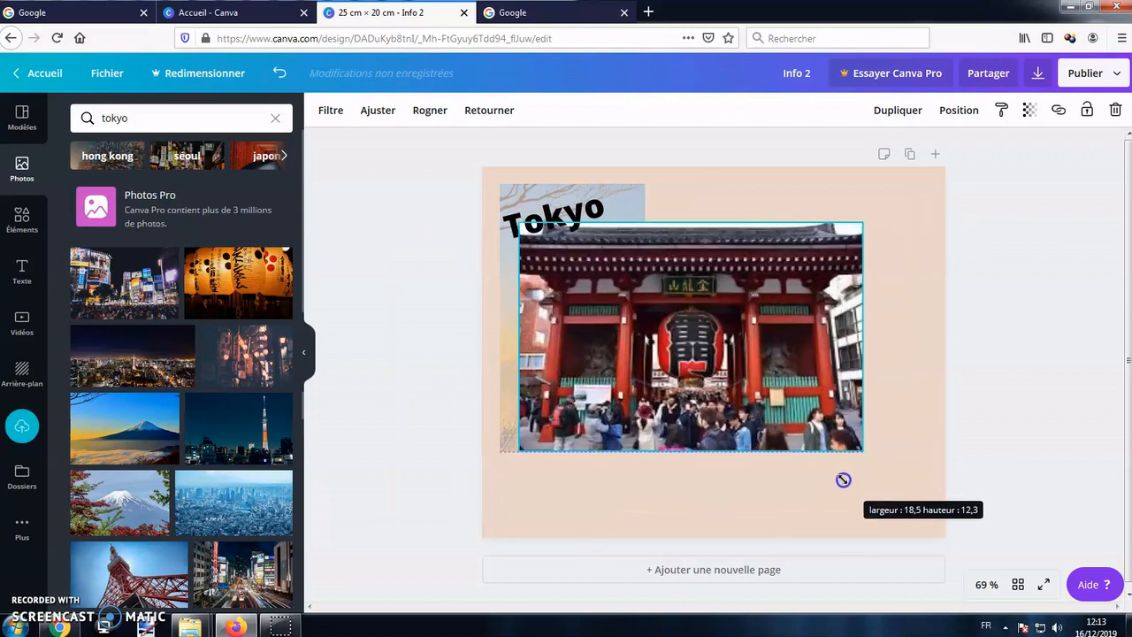
pyautogui.moveTo(737, 354); pyautogui.dragTo(790, 388)
# Restore the cropped Mount Fuji photo to full opacity.
pyautogui.click(639, 223)
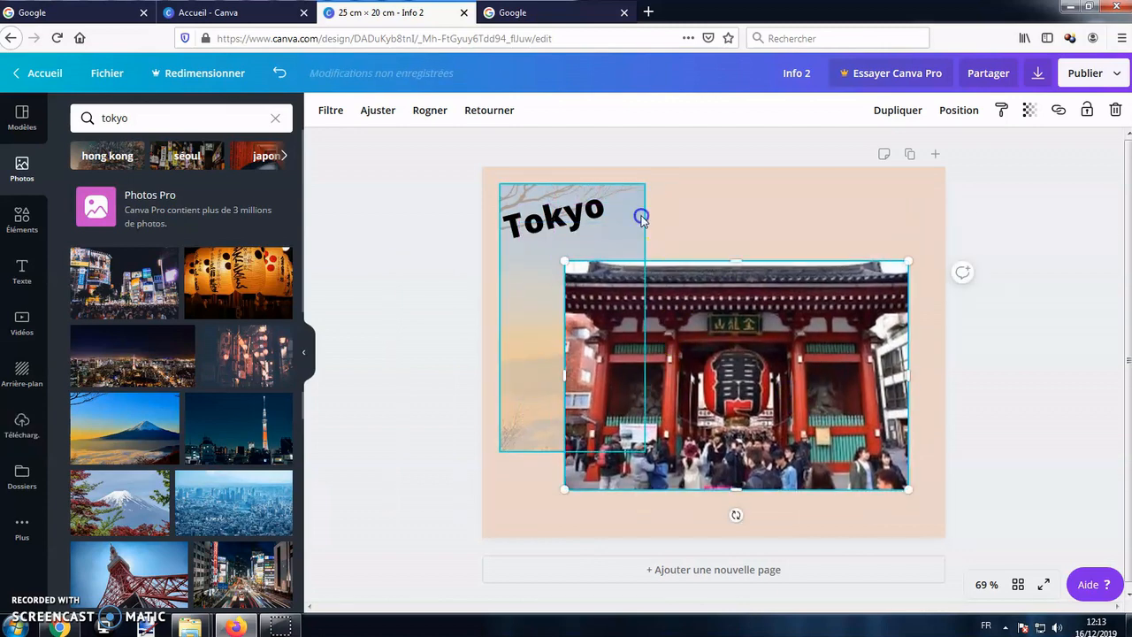
pyautogui.click(1040, 115)
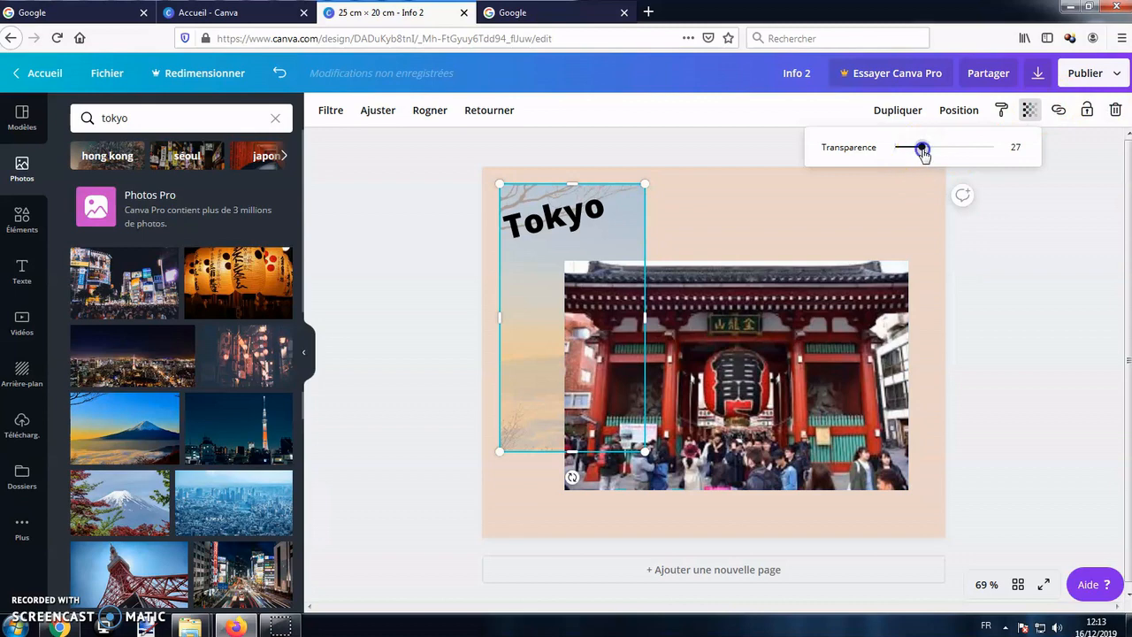
pyautogui.moveTo(923, 147); pyautogui.dragTo(994, 147)
pyautogui.click(854, 202)
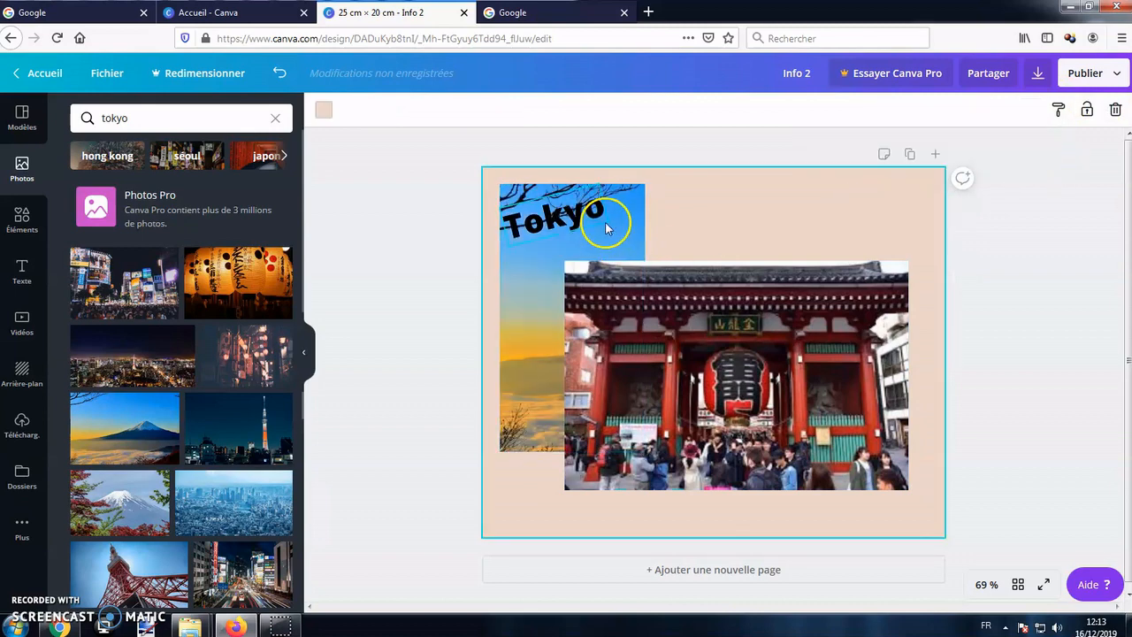
# Bring the Mount Fuji photo in front of the temple image, and send it back behind it again.
pyautogui.click(607, 222)
pyautogui.click(571, 256)
pyautogui.click(674, 232)
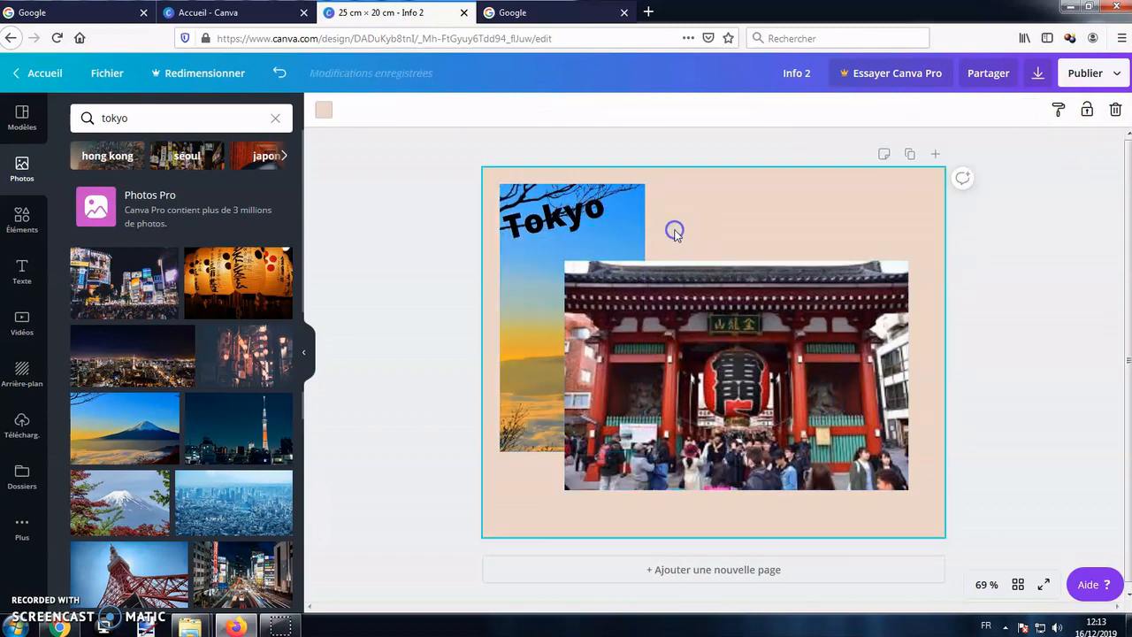
pyautogui.click(631, 234)
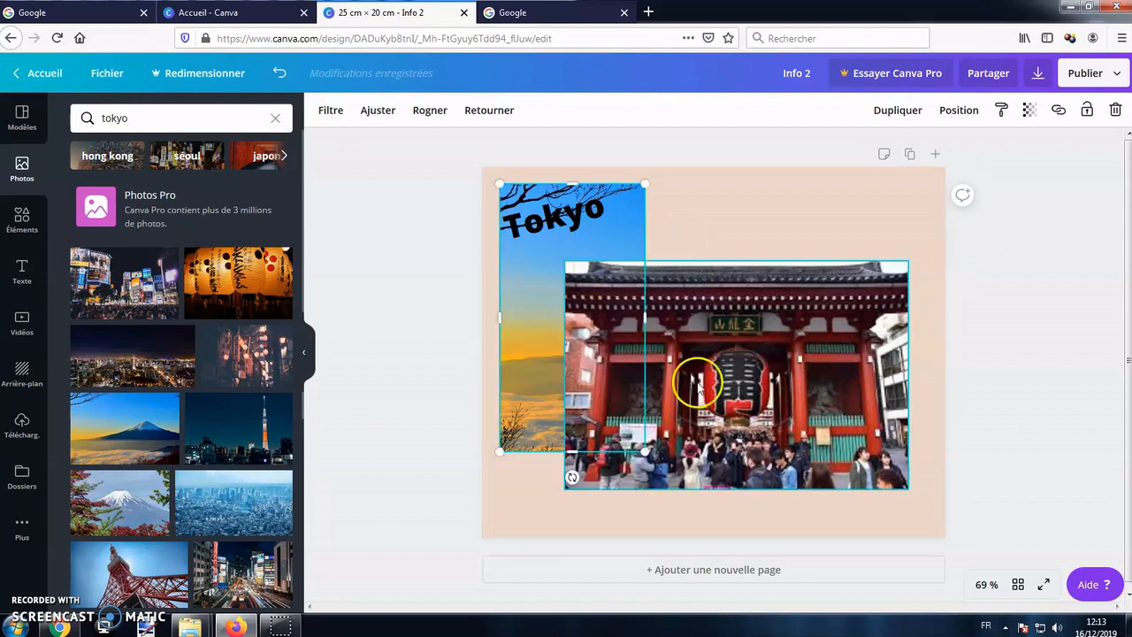
pyautogui.click(976, 113)
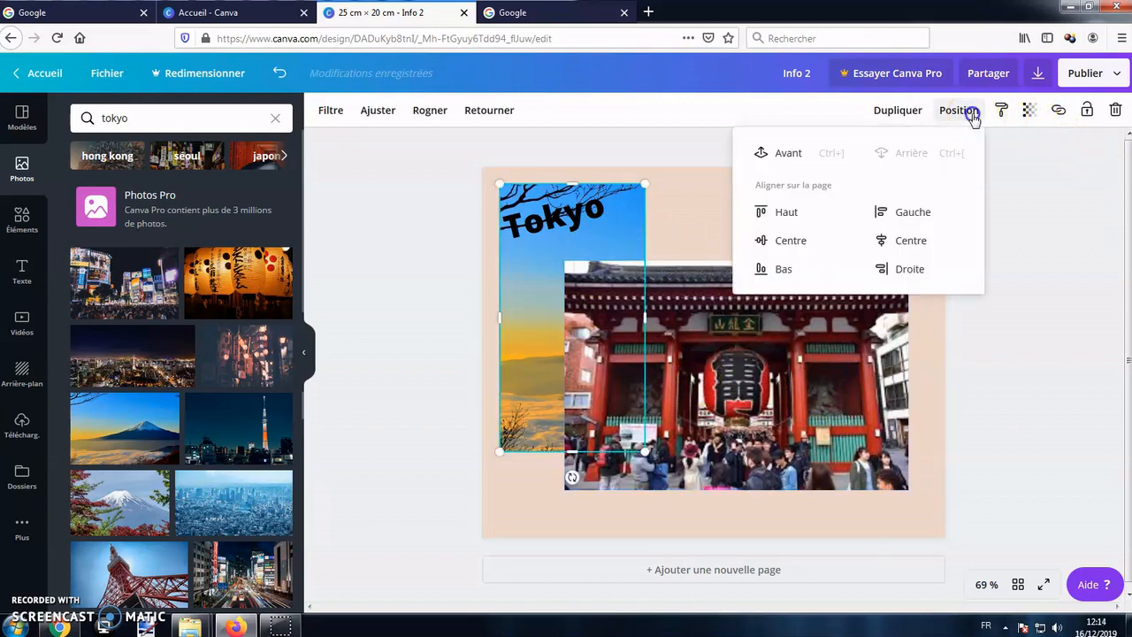
pyautogui.click(787, 152)
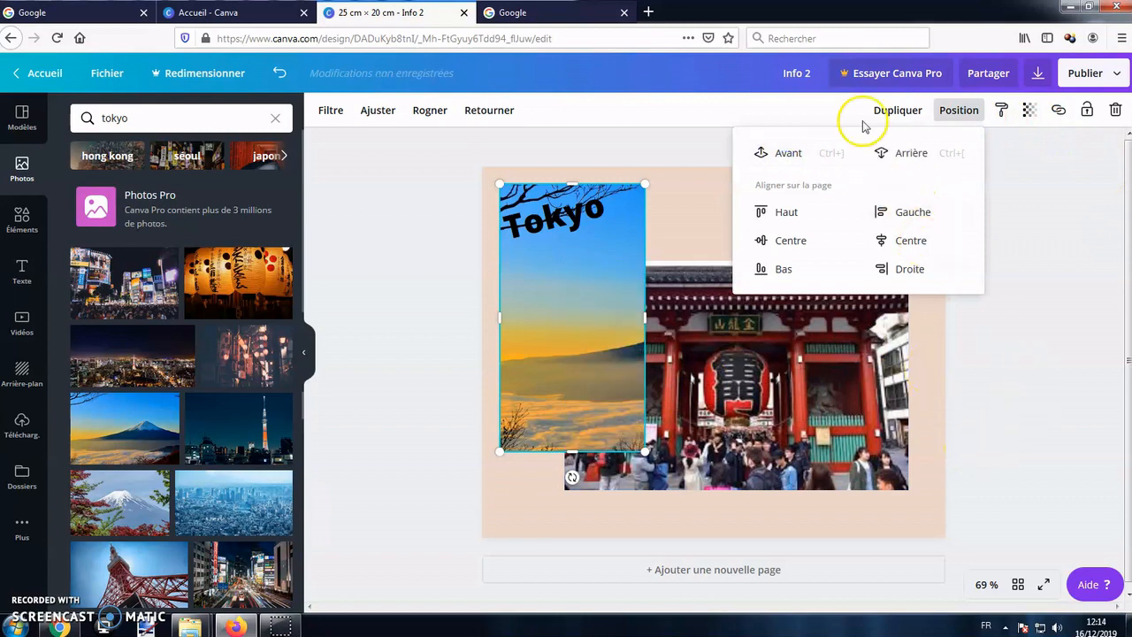
pyautogui.click(895, 152)
pyautogui.click(687, 254)
# Shrink the temple image to roughly half its size and move it to the page's upper right.
pyautogui.click(865, 482)
pyautogui.moveTo(915, 493); pyautogui.dragTo(749, 379)
pyautogui.moveTo(709, 345); pyautogui.dragTo(860, 272)
pyautogui.click(854, 371)
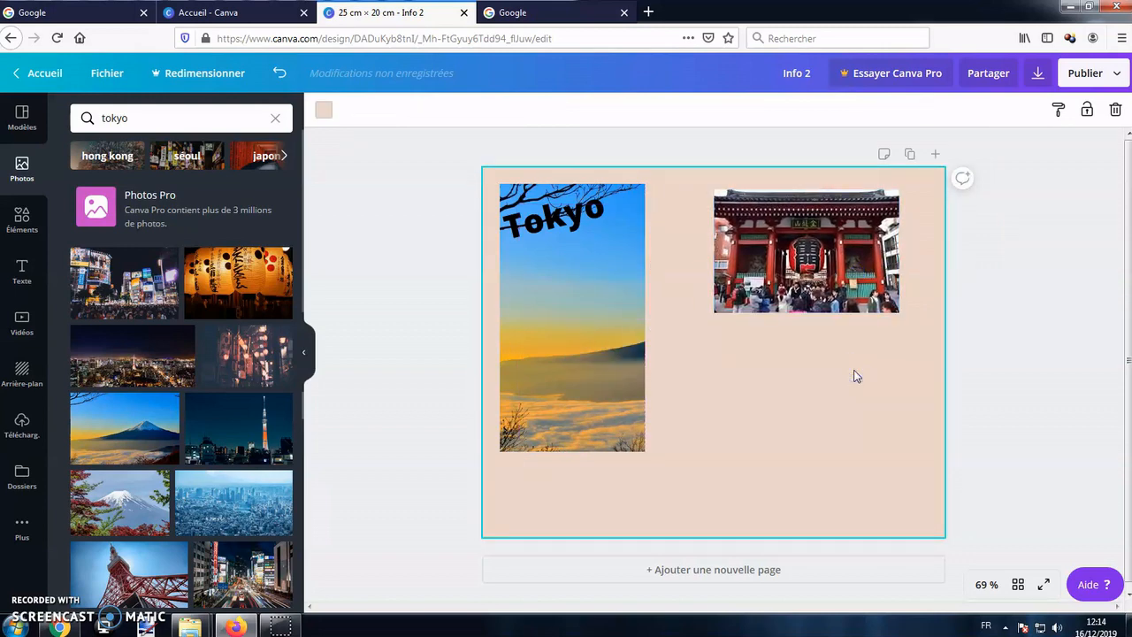
# Insert the outlined cursor-arrow shape from the full Formes collection of elements.
pyautogui.click(23, 228)
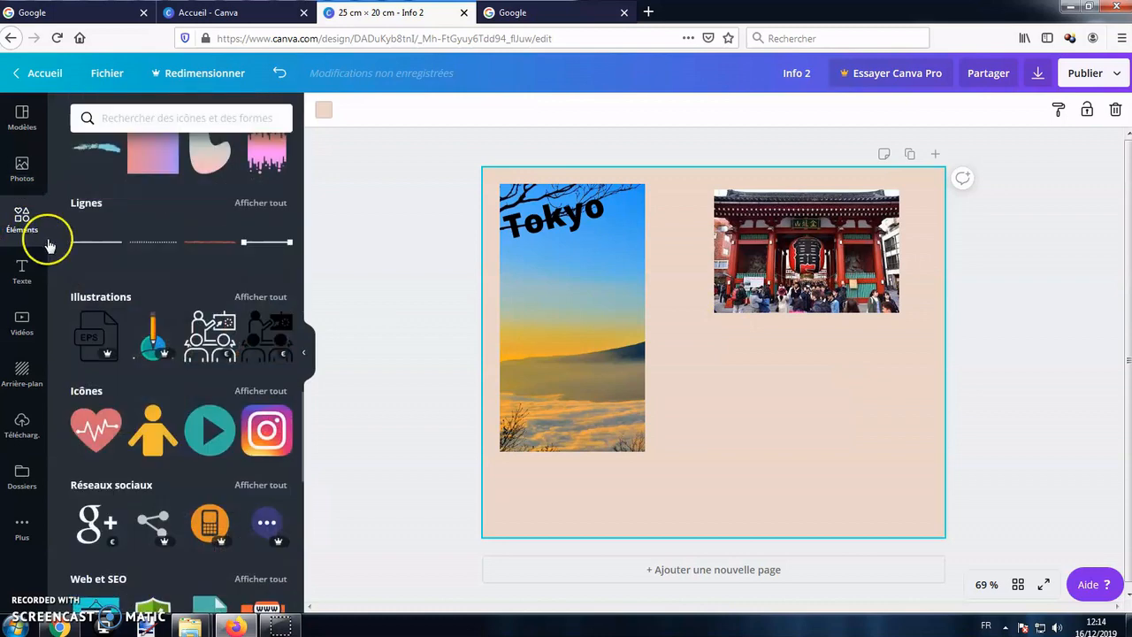
pyautogui.scroll(5, 177, 283)
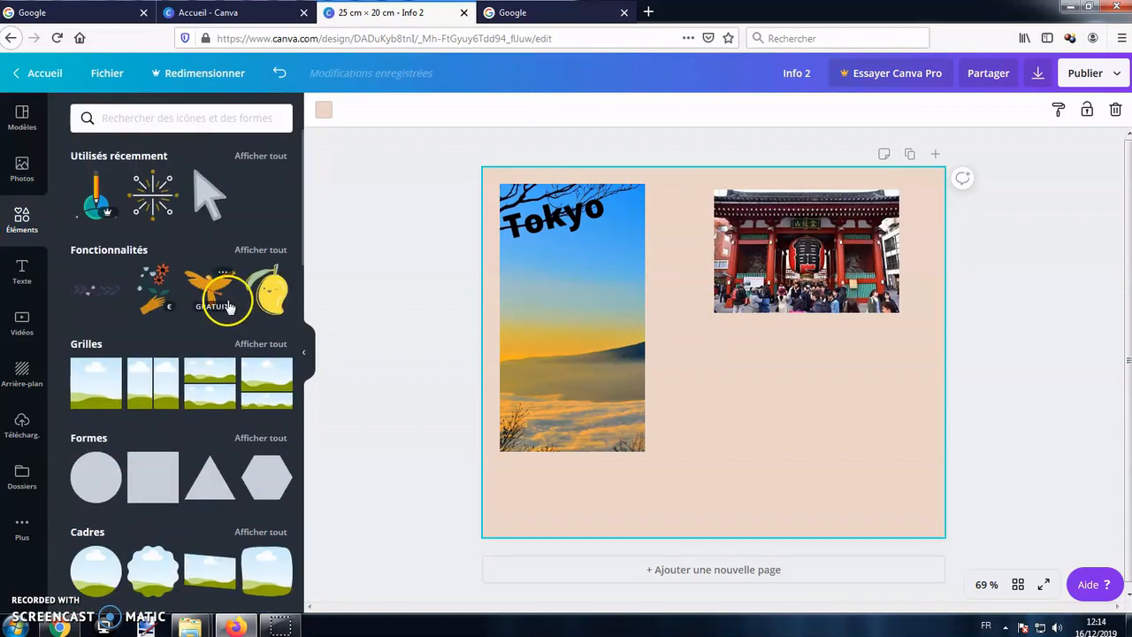
pyautogui.scroll(-3, 221, 301)
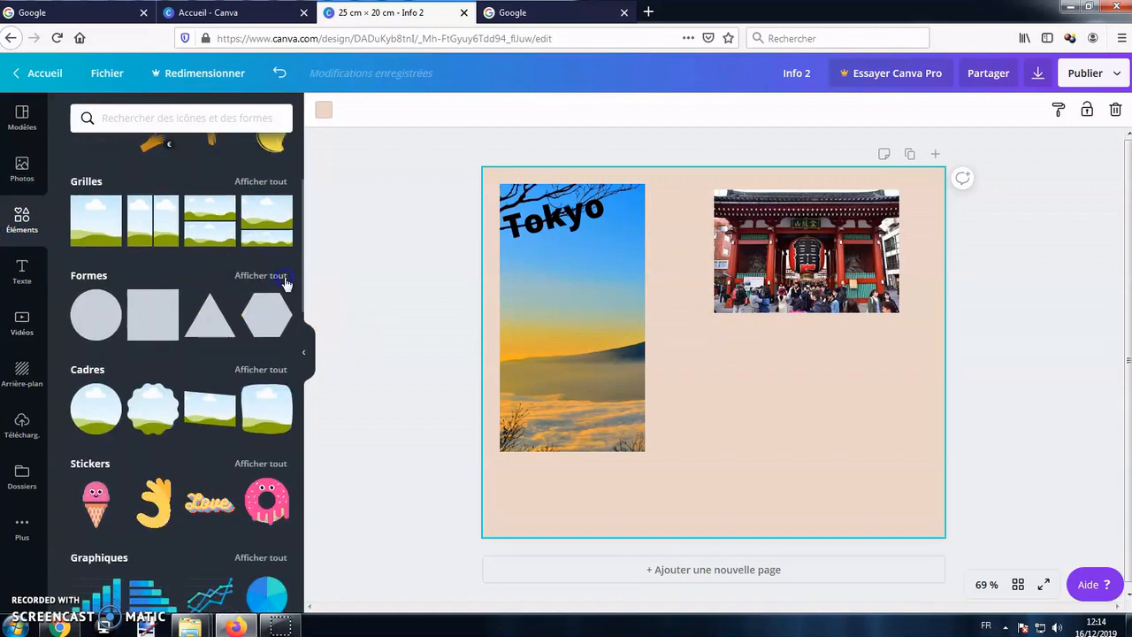
pyautogui.click(286, 280)
pyautogui.scroll(-5, 223, 361)
pyautogui.scroll(-5, 226, 363)
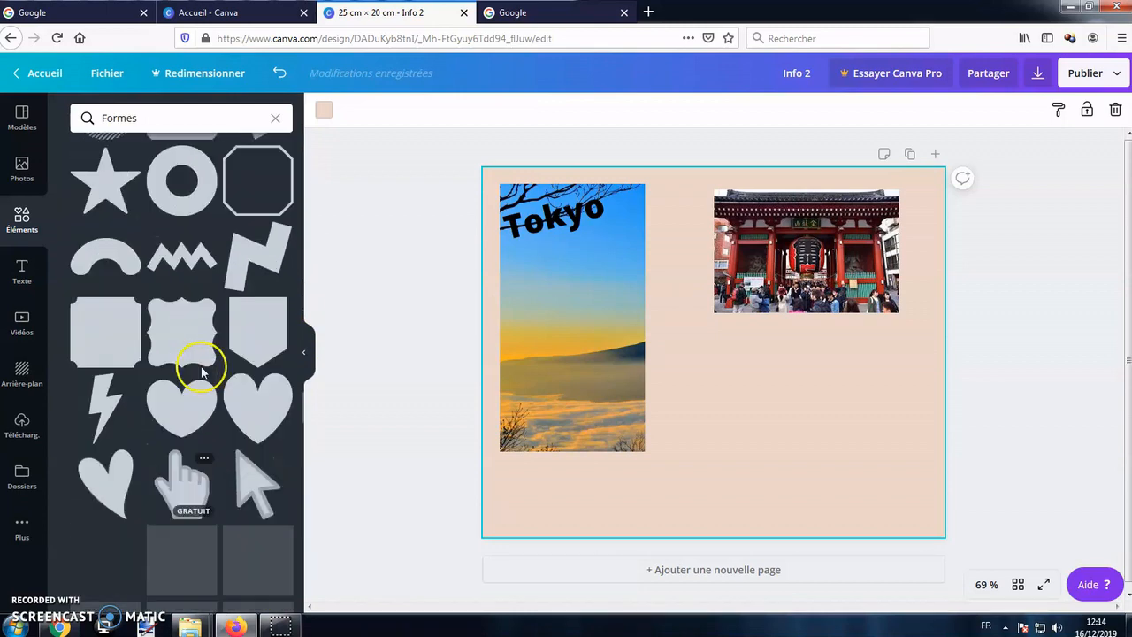
pyautogui.scroll(-1, 253, 424)
pyautogui.click(254, 371)
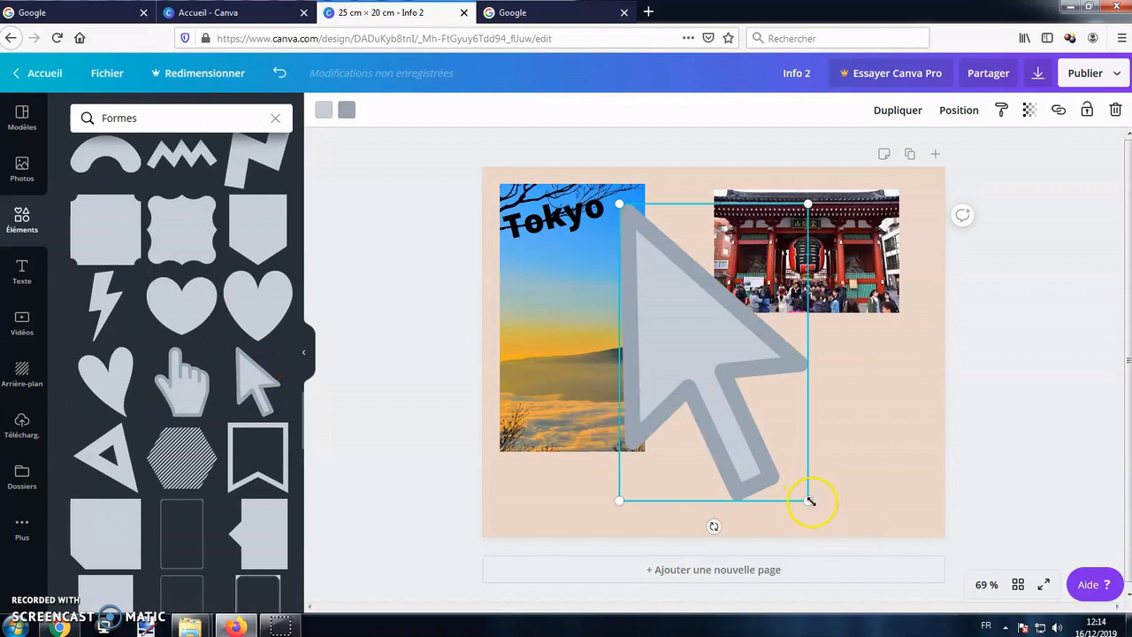
# Shrink and rotate the arrow between the two photos so it points at the Mount Fuji photo, and colour its outline purple.
pyautogui.moveTo(729, 416); pyautogui.dragTo(764, 397)
pyautogui.moveTo(825, 460); pyautogui.dragTo(760, 258)
pyautogui.click(346, 109)
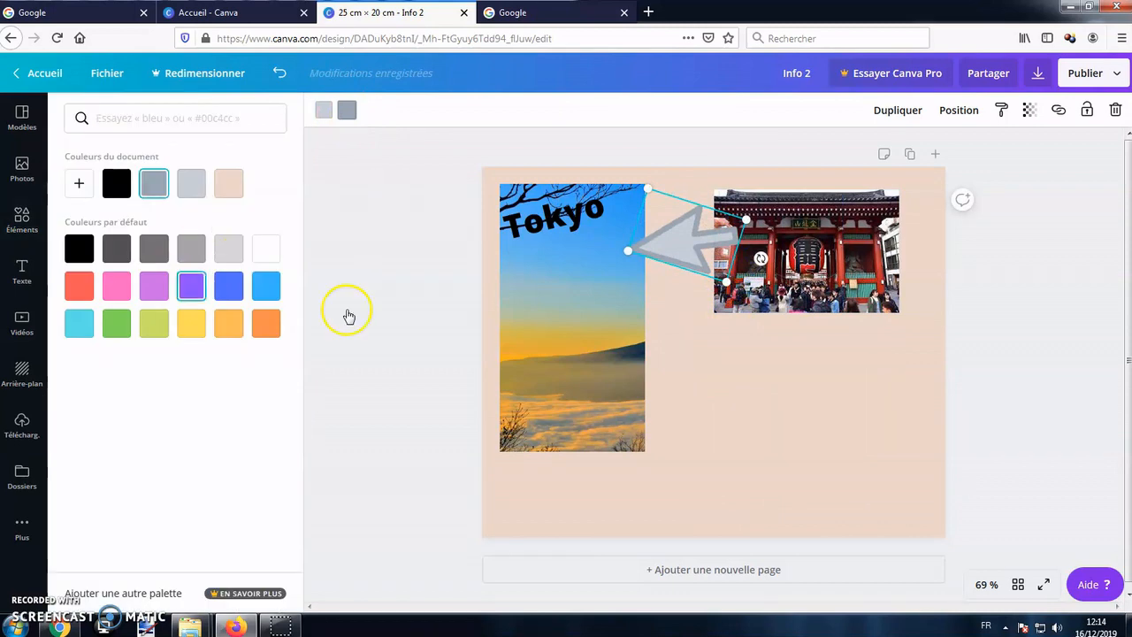
pyautogui.click(191, 285)
pyautogui.click(837, 454)
# Insert the free white-and-gold starburst from the Illustrations collection, shrink it and place it on the Mount Fuji photo below the Tokyo title.
pyautogui.click(275, 118)
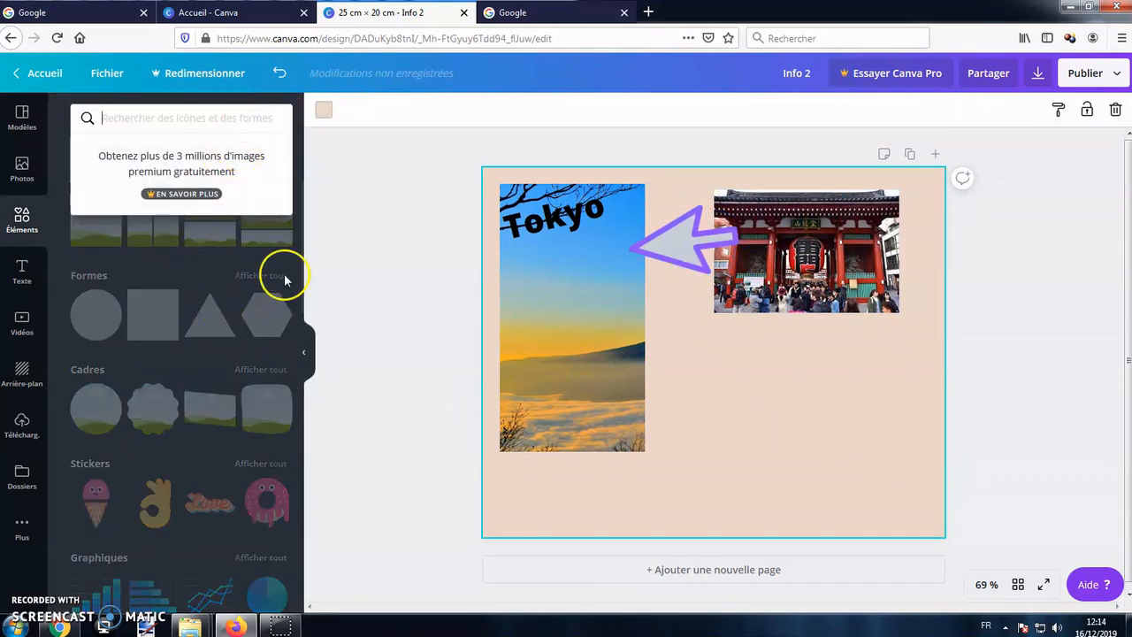
pyautogui.click(331, 310)
pyautogui.scroll(-3, 248, 294)
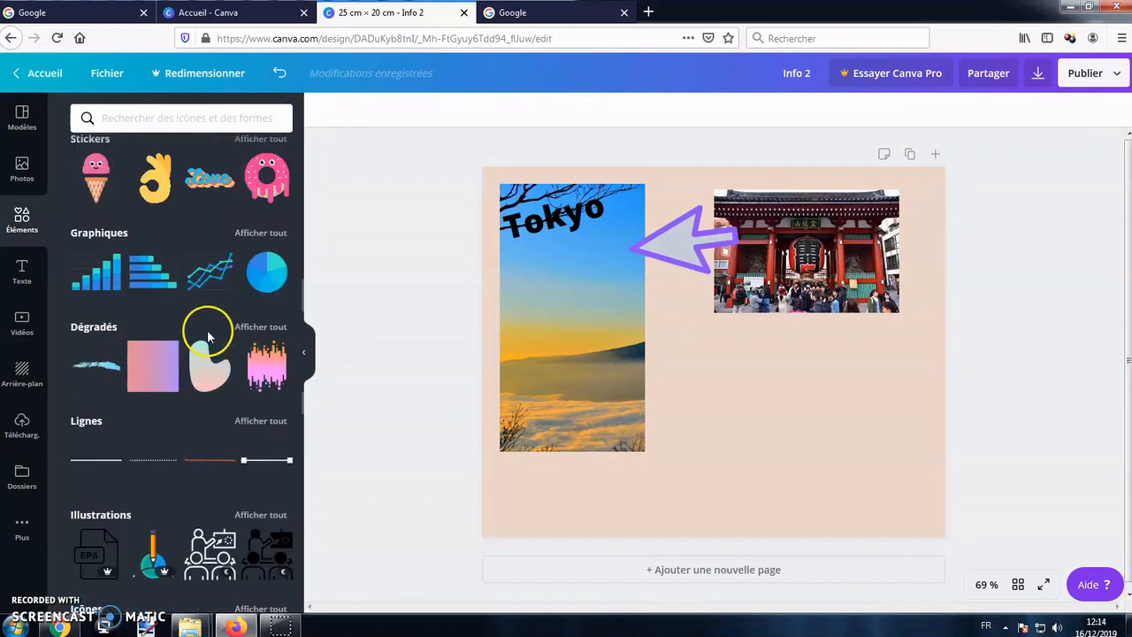
pyautogui.scroll(1, 151, 313)
pyautogui.scroll(-3, 174, 364)
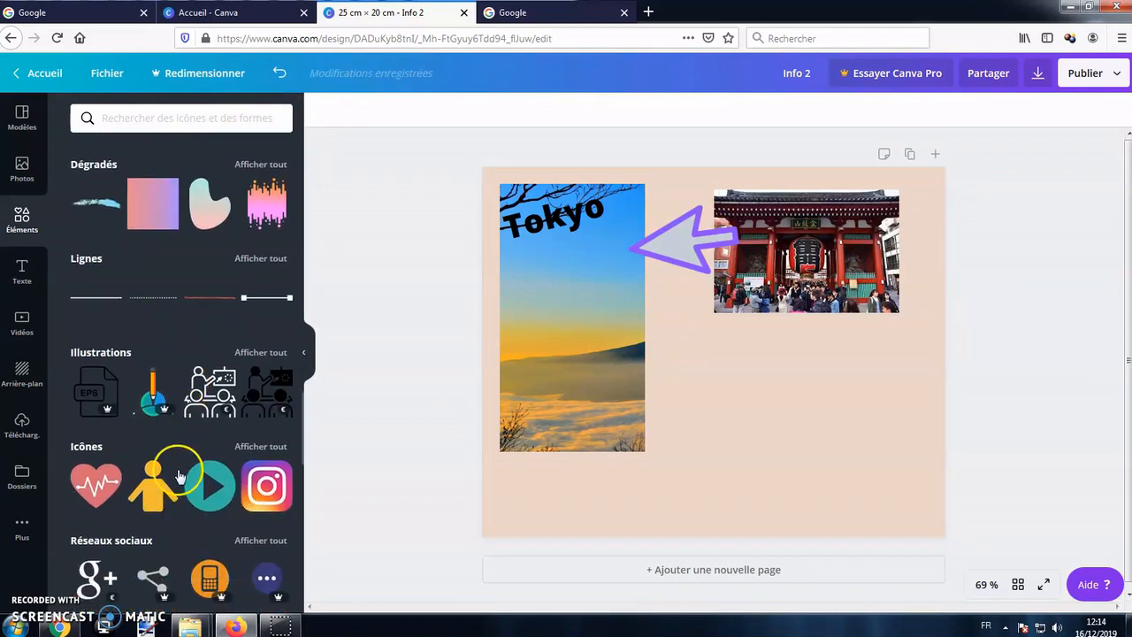
pyautogui.click(269, 357)
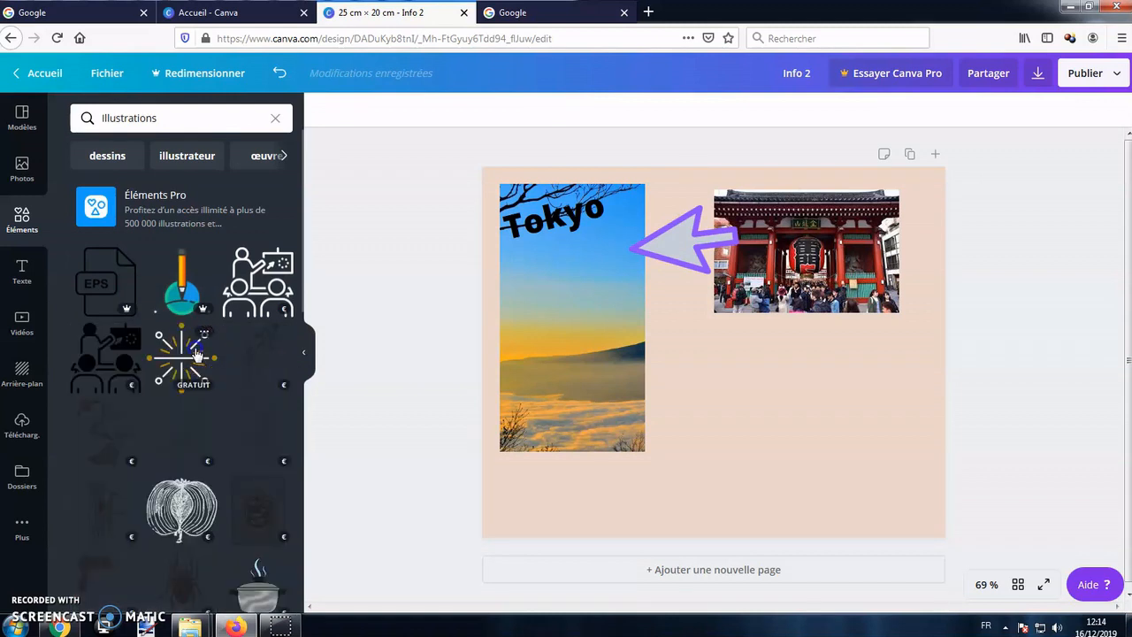
pyautogui.click(198, 355)
pyautogui.moveTo(864, 501); pyautogui.dragTo(663, 299)
pyautogui.moveTo(623, 265); pyautogui.dragTo(575, 301)
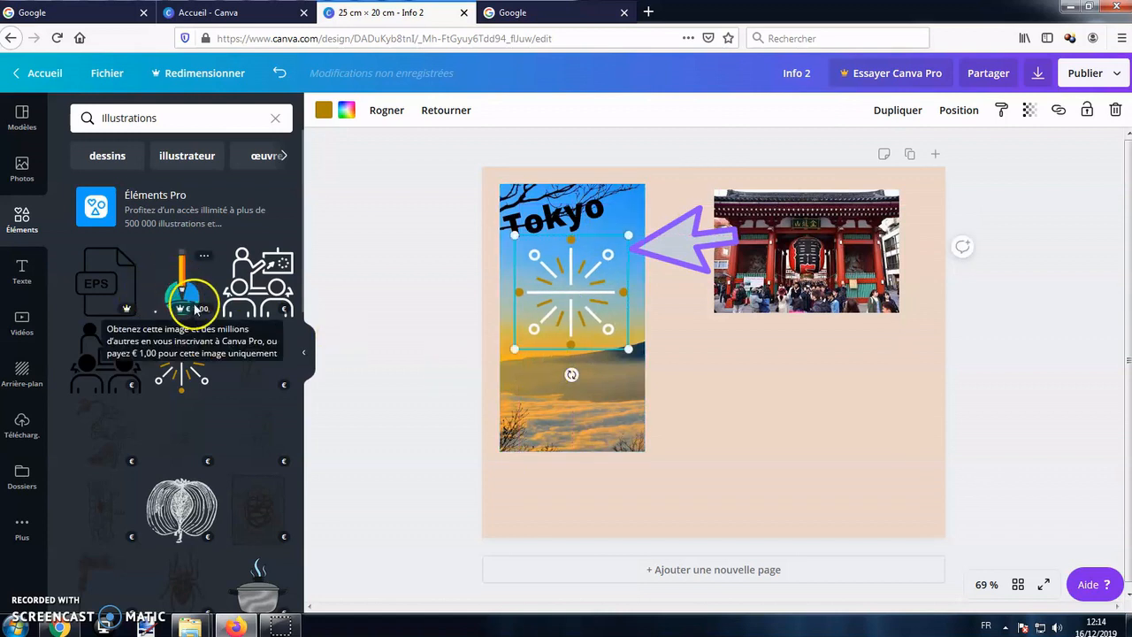
# Try the premium pencil illustration, view the purchase offer for removing its watermark, and undo its insertion.
pyautogui.click(176, 281)
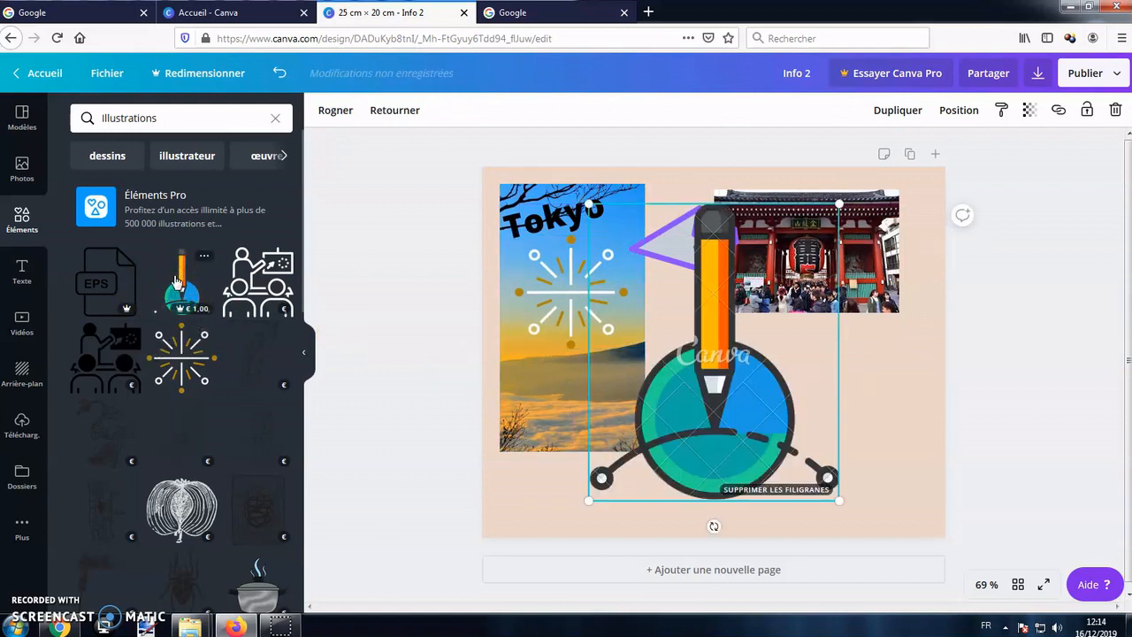
pyautogui.click(816, 490)
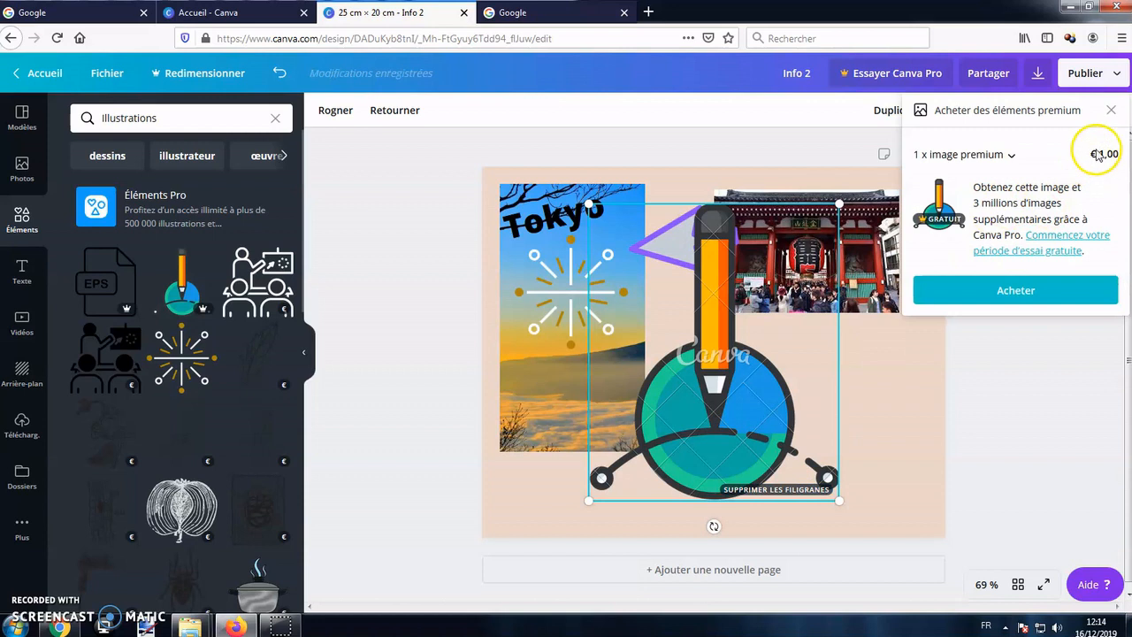
pyautogui.click(871, 371)
pyautogui.click(874, 409)
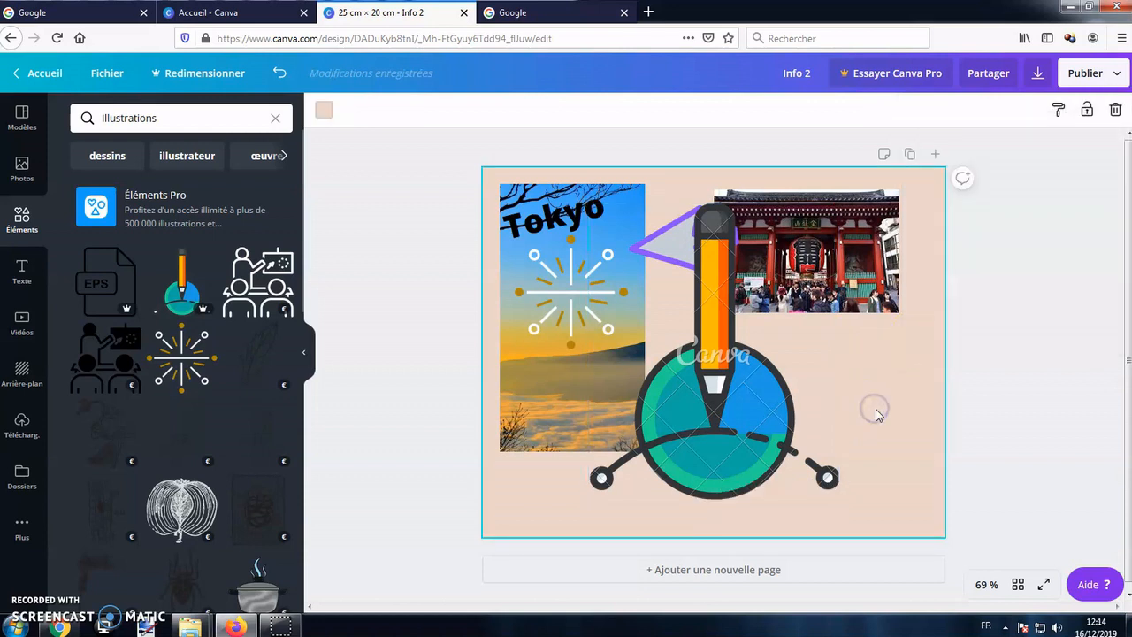
pyautogui.click(733, 409)
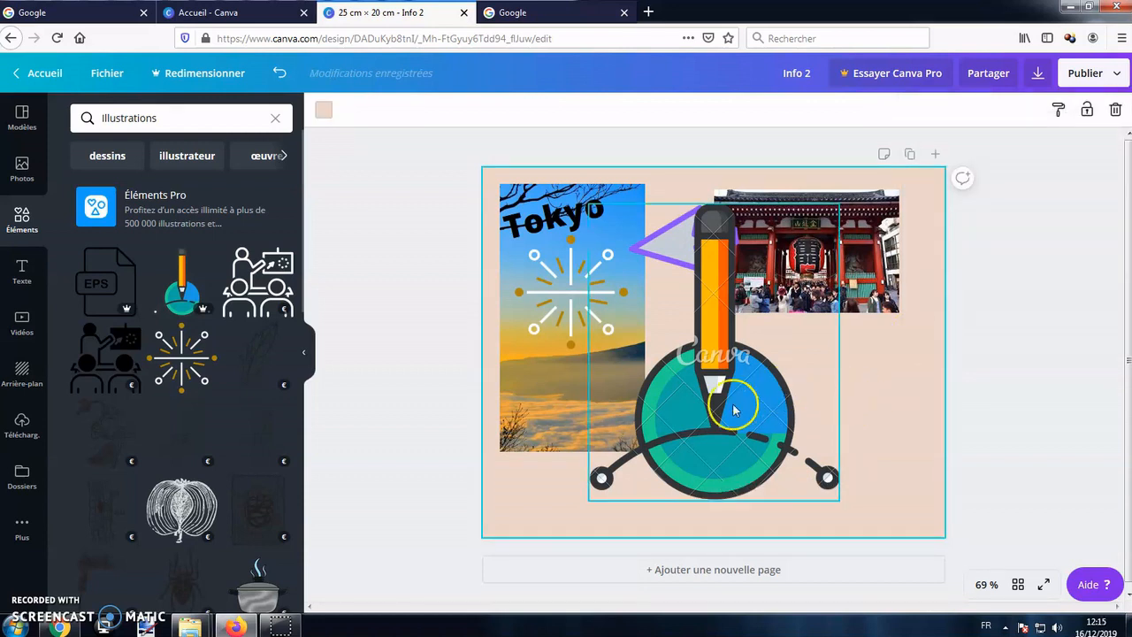
pyautogui.click(279, 73)
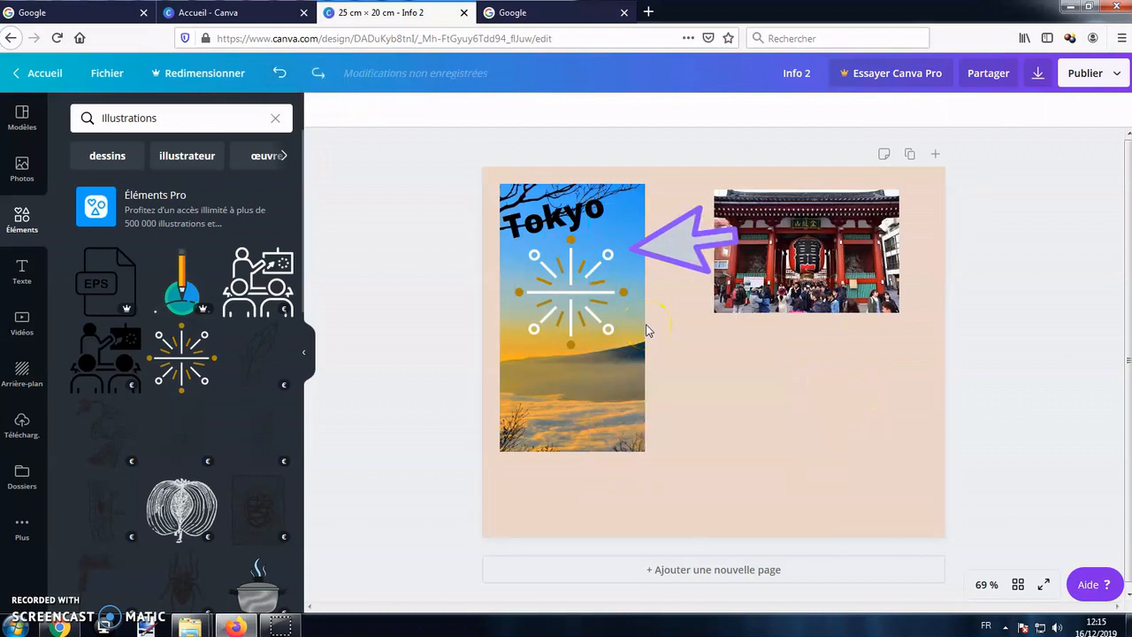
# Insert the blue pie chart from the Graphiques collection of elements.
pyautogui.click(275, 118)
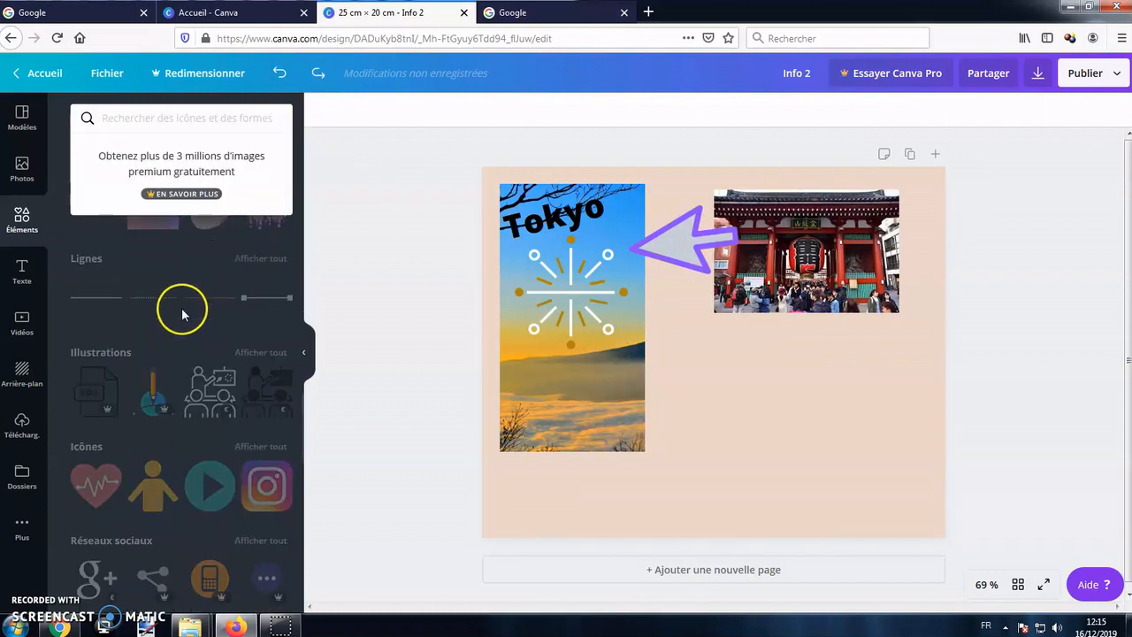
pyautogui.scroll(-5, 195, 321)
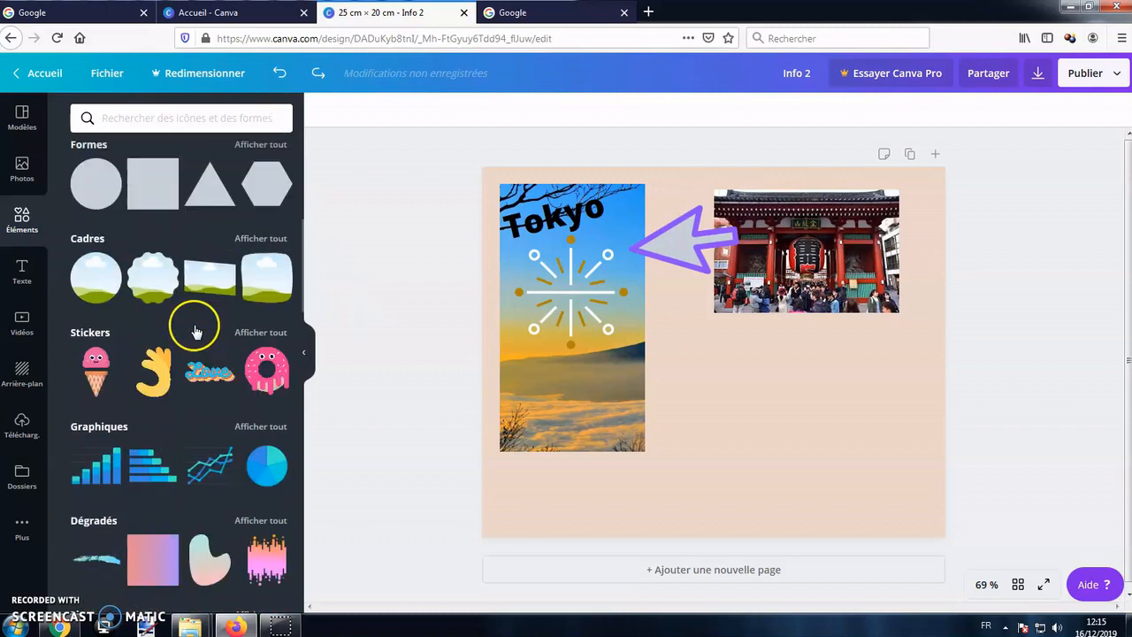
pyautogui.click(262, 394)
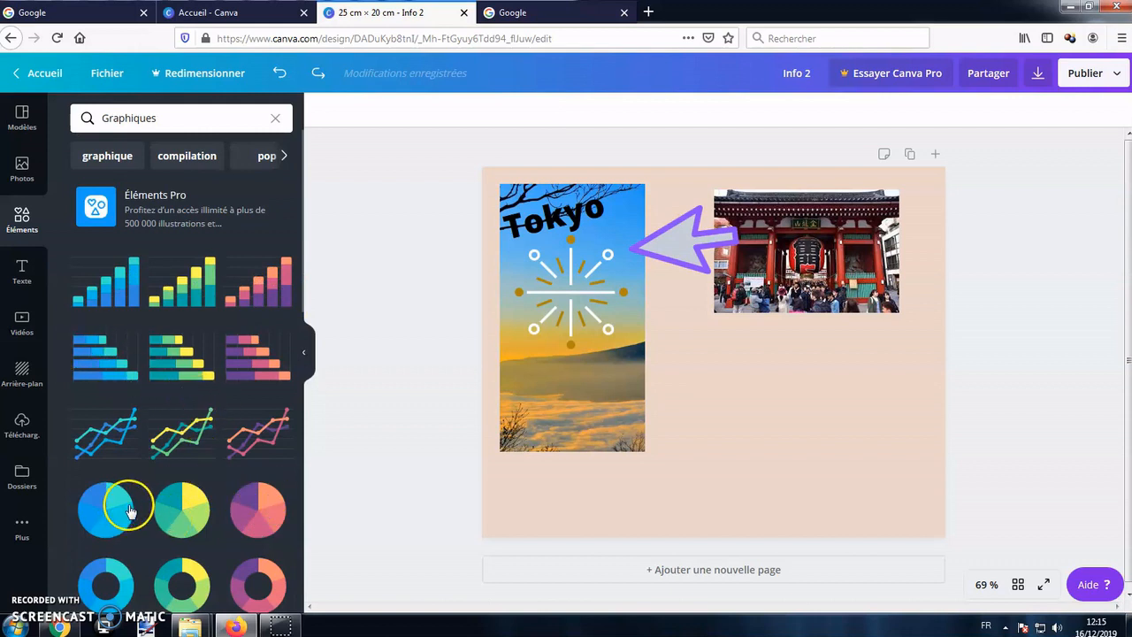
pyautogui.click(203, 508)
# Label the pie chart's first two data rows Q2 and set their values to 70 and 30.
pyautogui.click(139, 142)
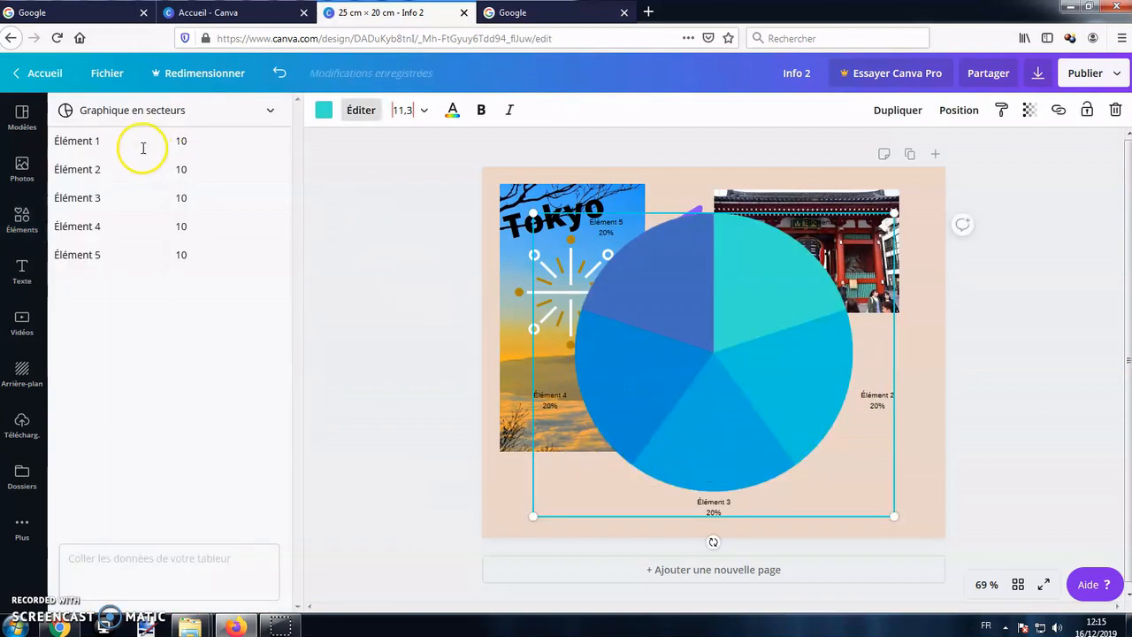
pyautogui.click(189, 142)
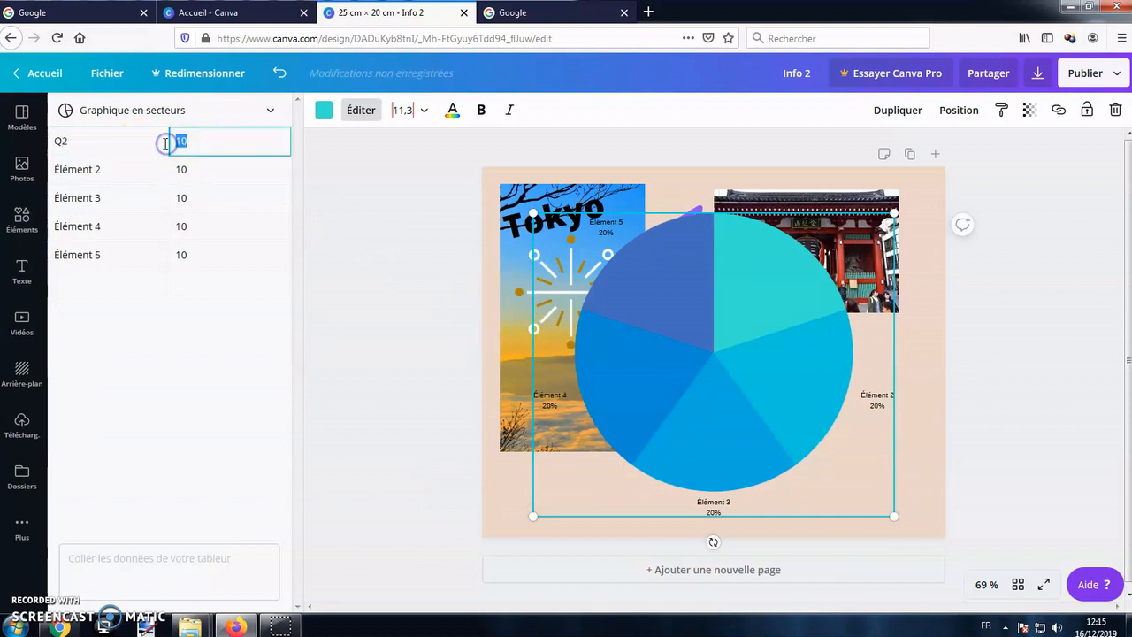
pyautogui.click(149, 172)
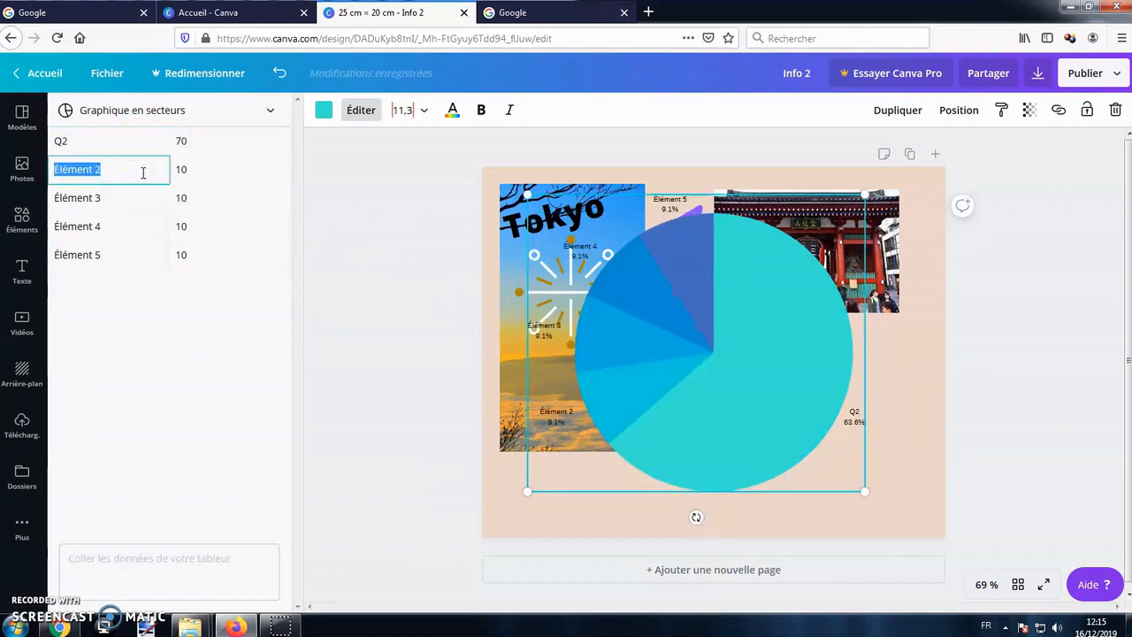
pyautogui.write('Q2')
pyautogui.click(210, 168)
pyautogui.write('30')
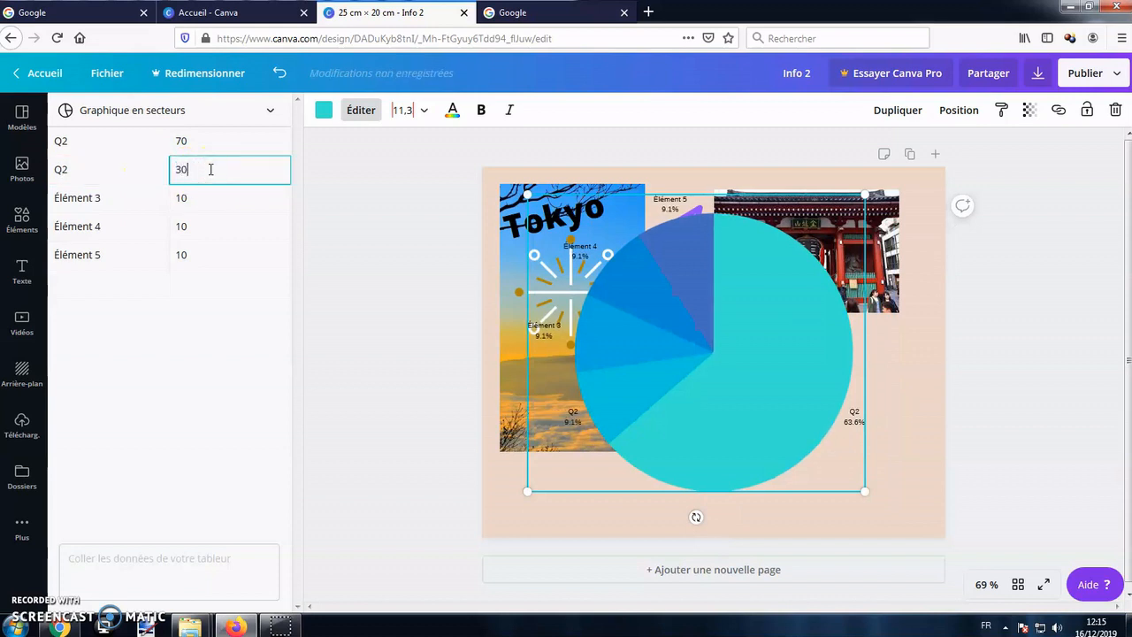
# Clear the labels and values of Élément 3, Élément 4 and Élément 5 from the pie chart's data.
pyautogui.click(163, 196)
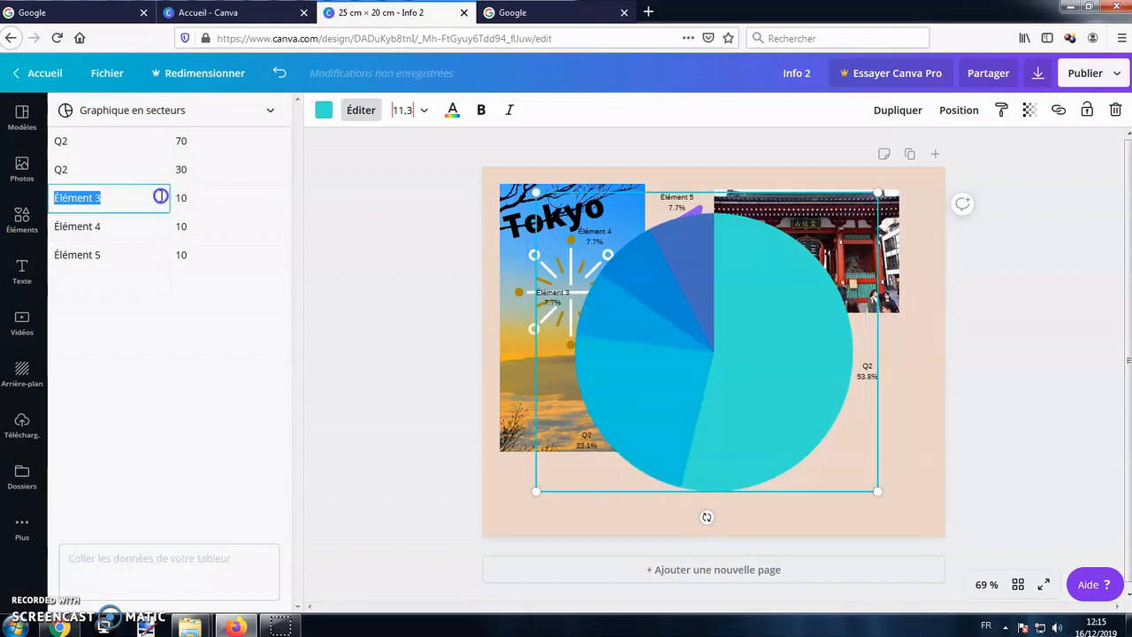
pyautogui.press('BackSpace')
pyautogui.click(200, 199)
pyautogui.press('BackSpace')
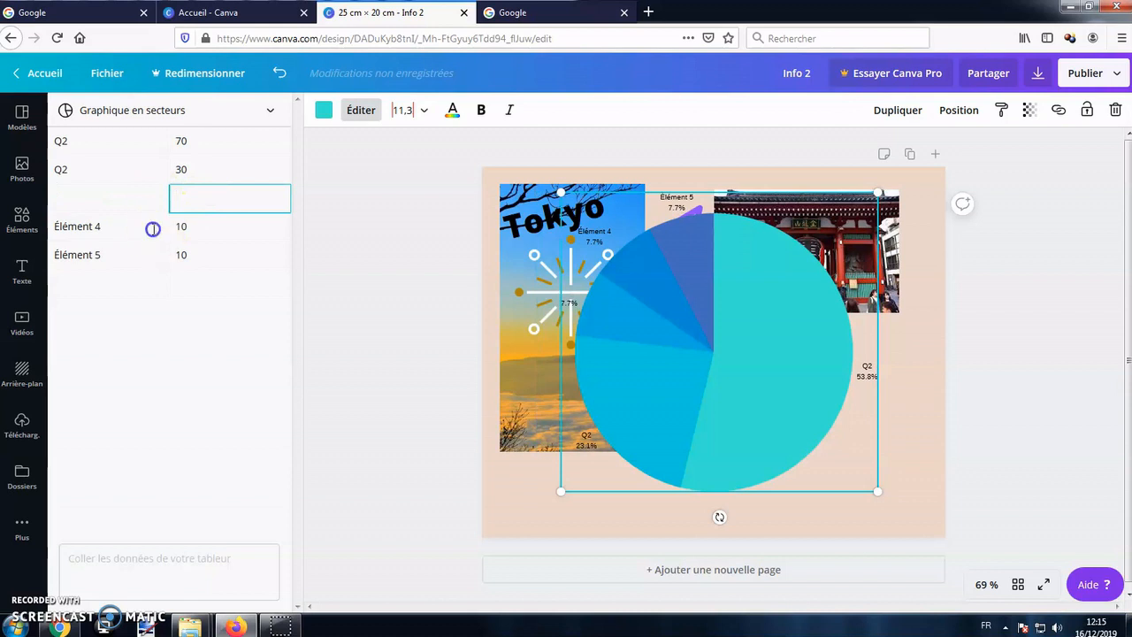
pyautogui.click(154, 230)
pyautogui.press('BackSpace')
pyautogui.click(199, 226)
pyautogui.press('BackSpace')
pyautogui.click(177, 256)
pyautogui.press('BackSpace')
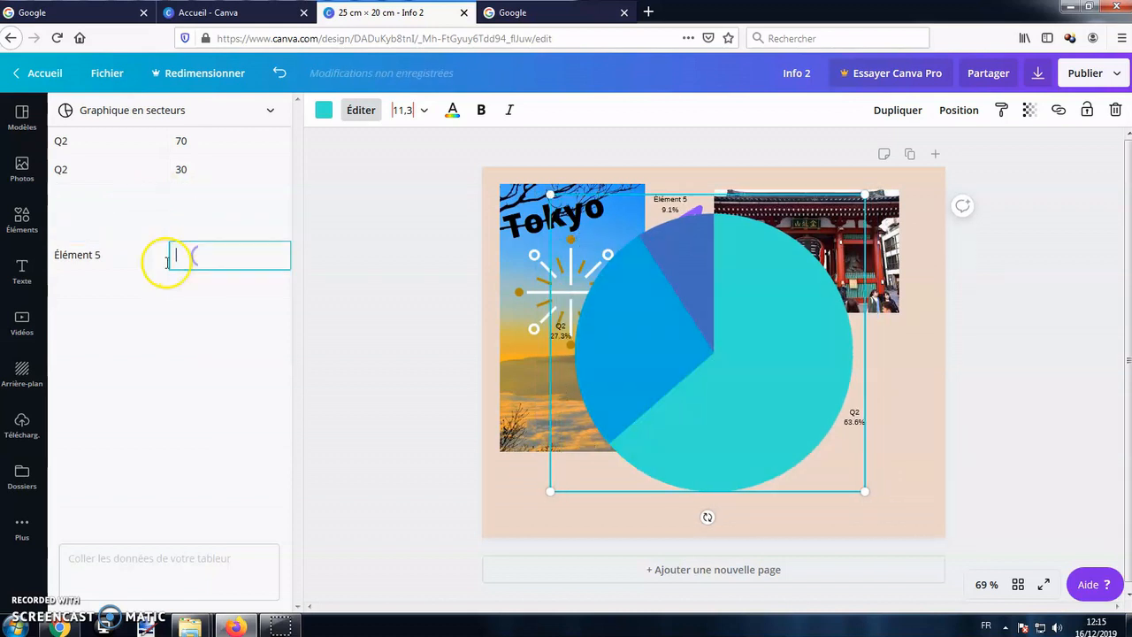
pyautogui.click(144, 256)
pyautogui.press('BackSpace')
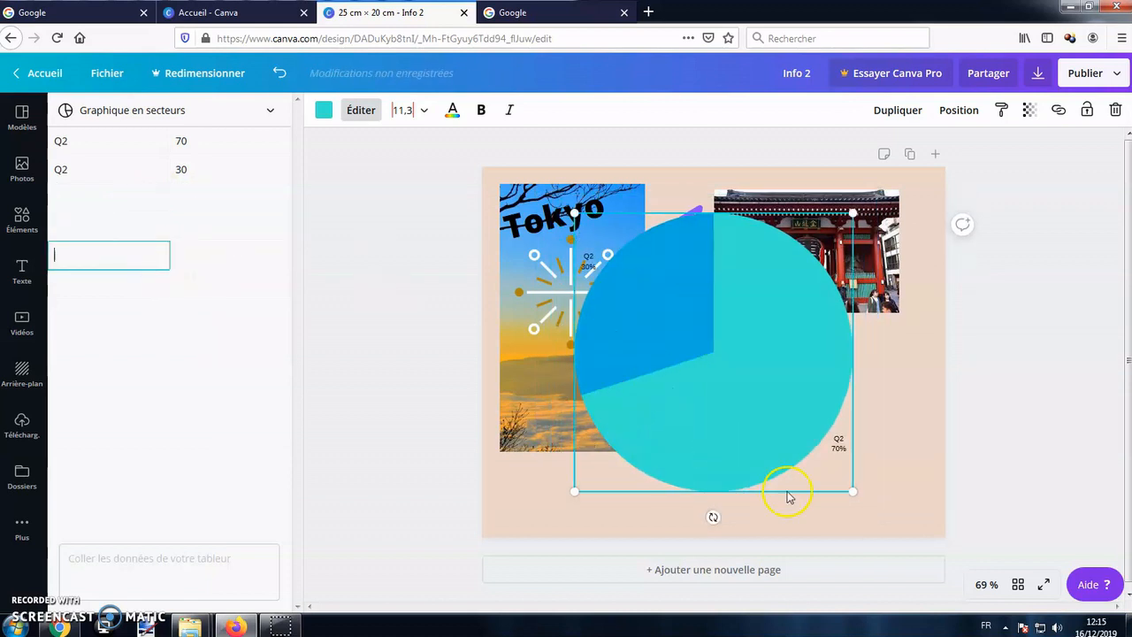
# Shrink the pie chart, place it below the temple image, and change its main colour to light purple.
pyautogui.moveTo(781, 435); pyautogui.dragTo(868, 412)
pyautogui.click(418, 193)
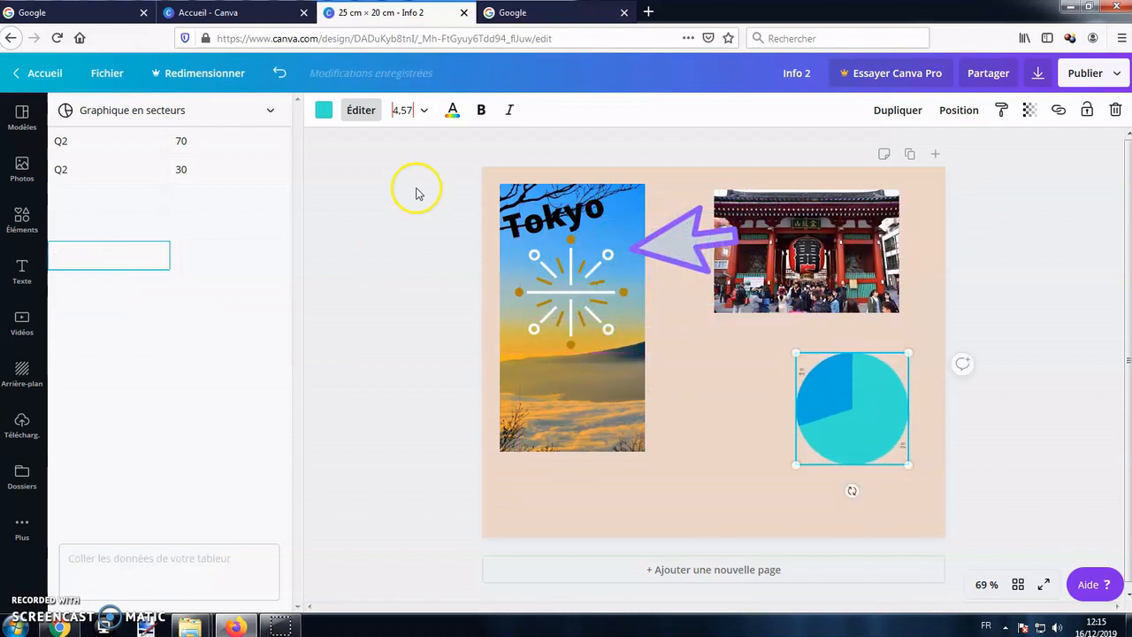
pyautogui.click(325, 109)
pyautogui.click(191, 322)
pyautogui.click(191, 361)
pyautogui.click(220, 367)
pyautogui.click(154, 322)
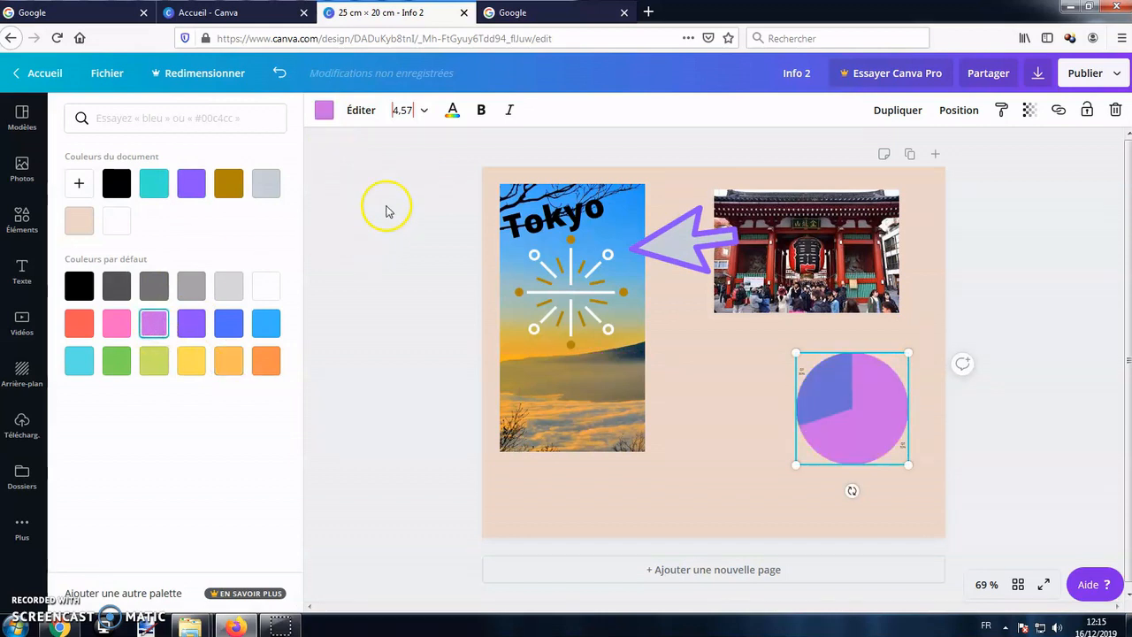
# Set the pie chart's label font size to 28, shrink the chart to about 7.6 × 6.4 cm, and reposition it below the temple image.
pyautogui.click(413, 109)
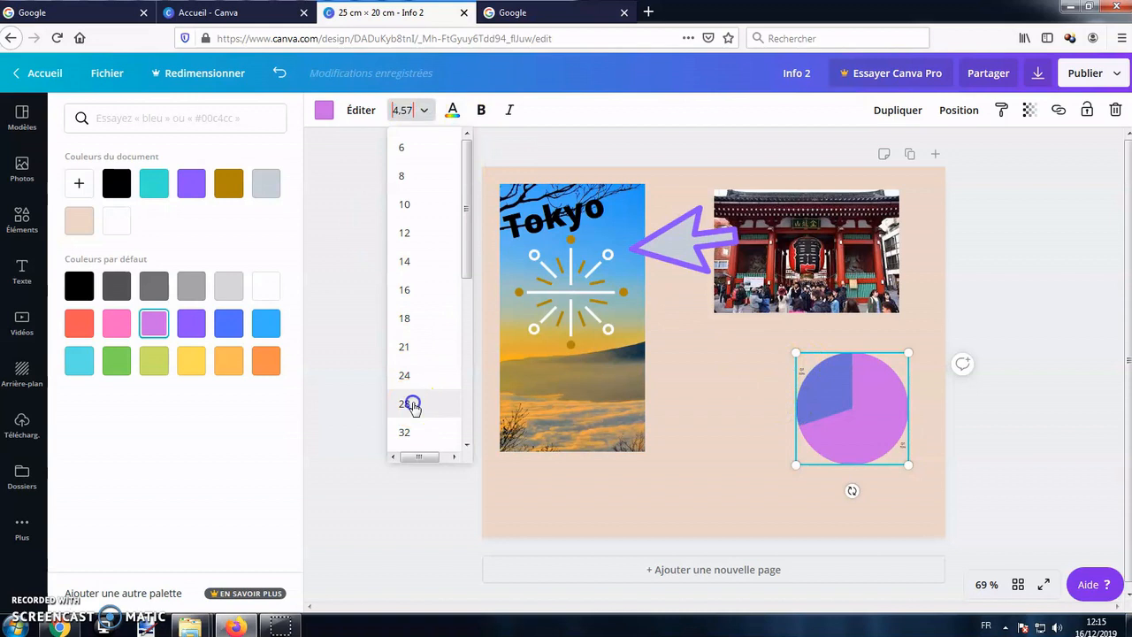
pyautogui.click(412, 403)
pyautogui.moveTo(940, 476); pyautogui.dragTo(900, 447)
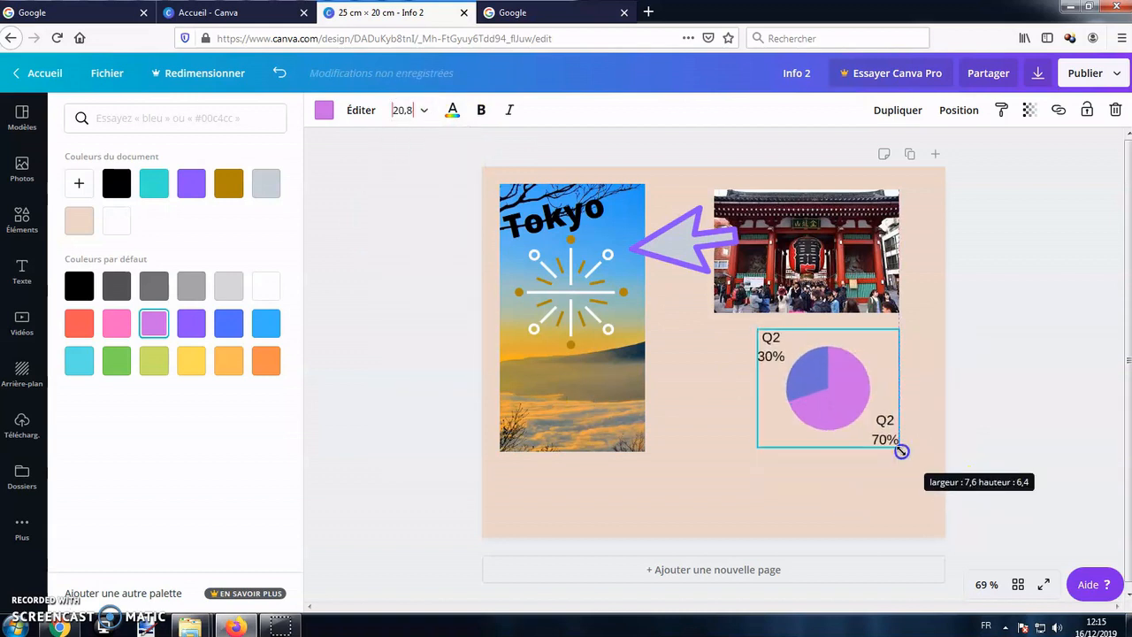
pyautogui.moveTo(861, 374); pyautogui.dragTo(890, 370)
pyautogui.click(705, 399)
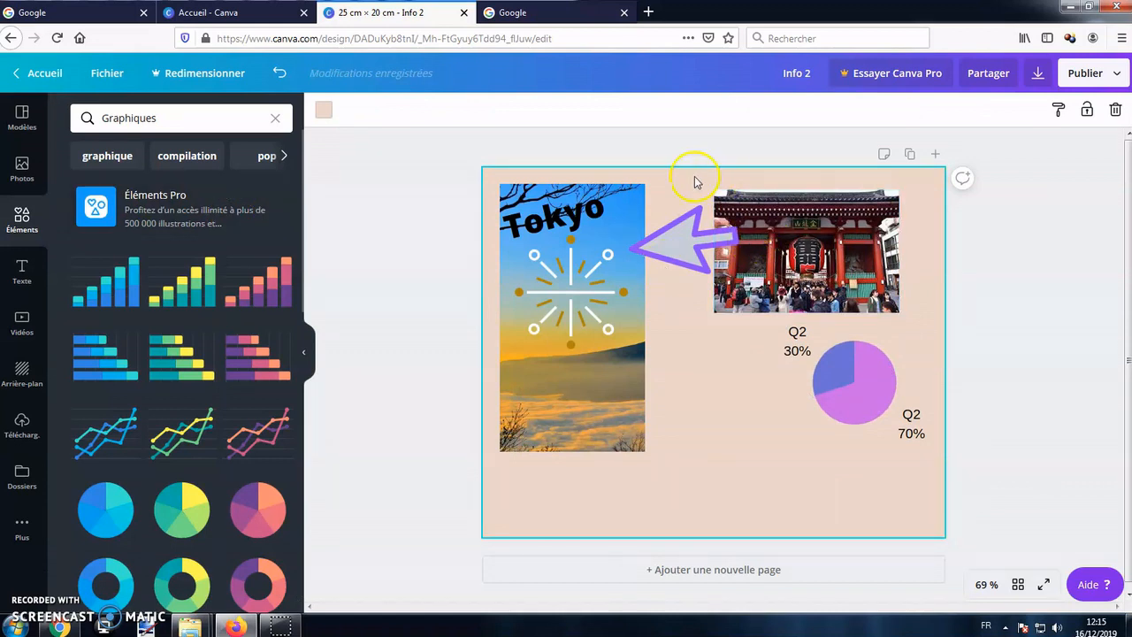
# Add a blank second page below the infographic and delete it again.
pyautogui.scroll(-2, 709, 469)
pyautogui.click(733, 565)
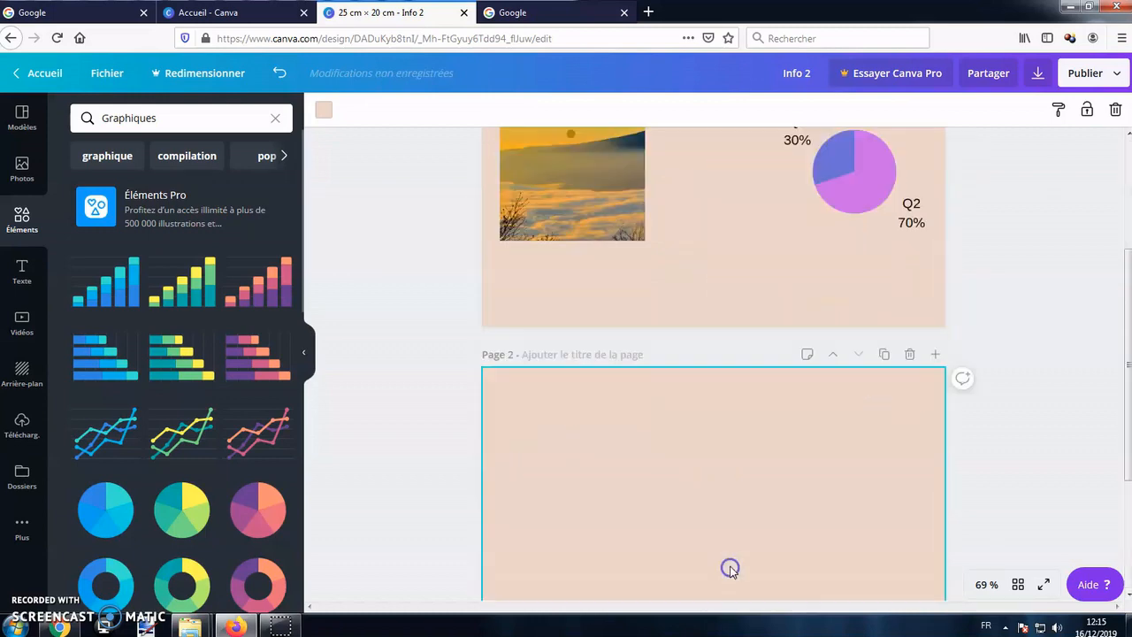
pyautogui.scroll(2, 751, 257)
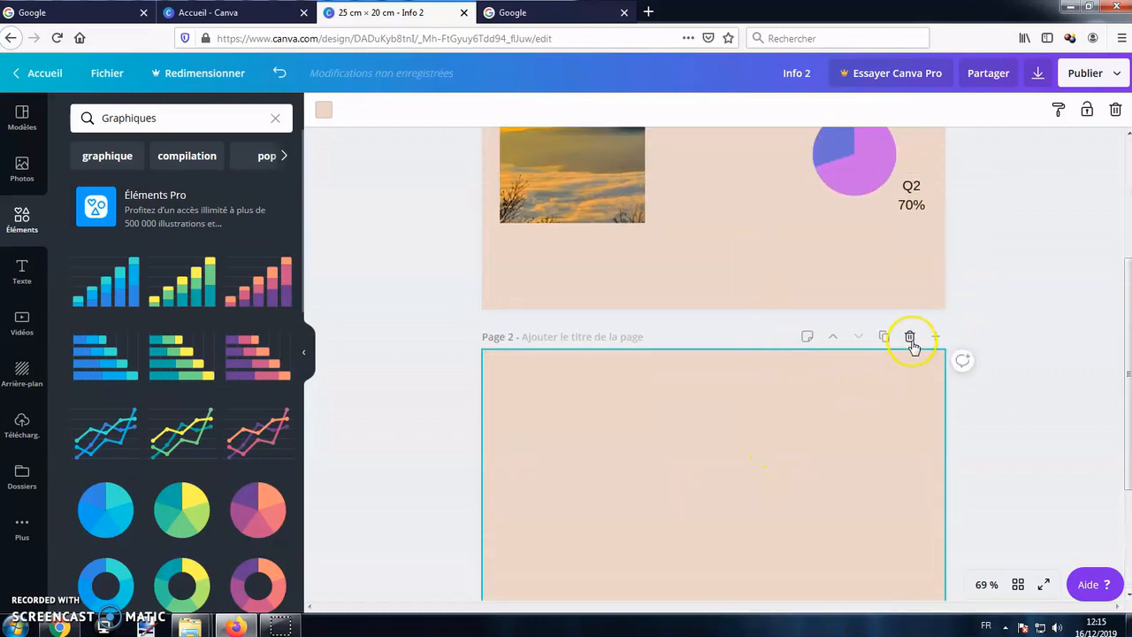
pyautogui.click(911, 338)
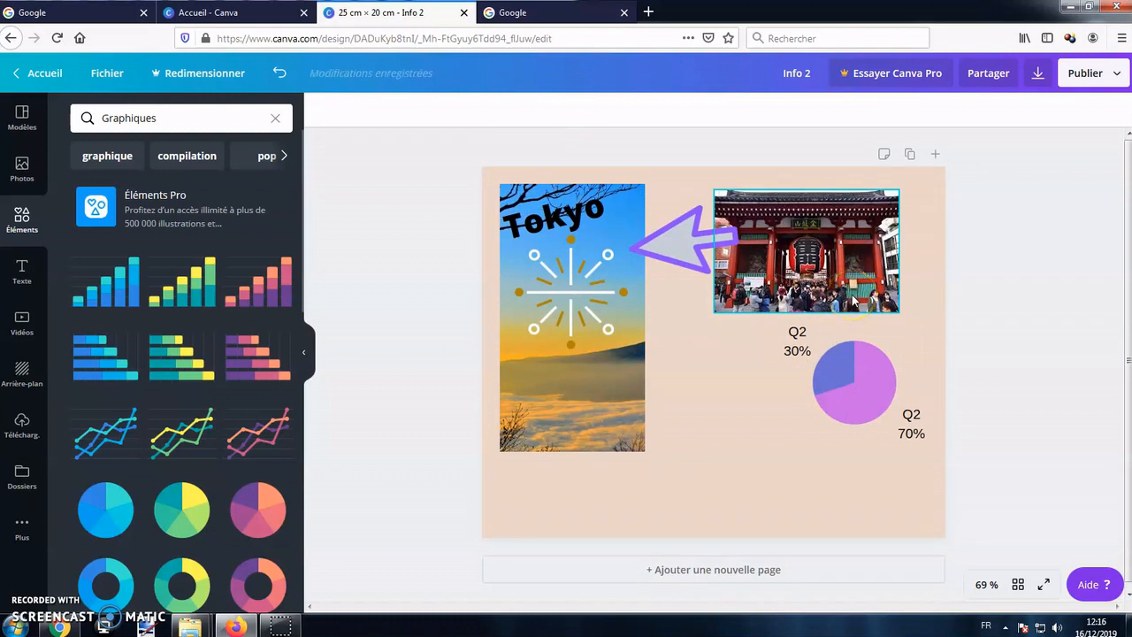
# Download the Info 2 design in the suggested PNG format.
pyautogui.click(1042, 74)
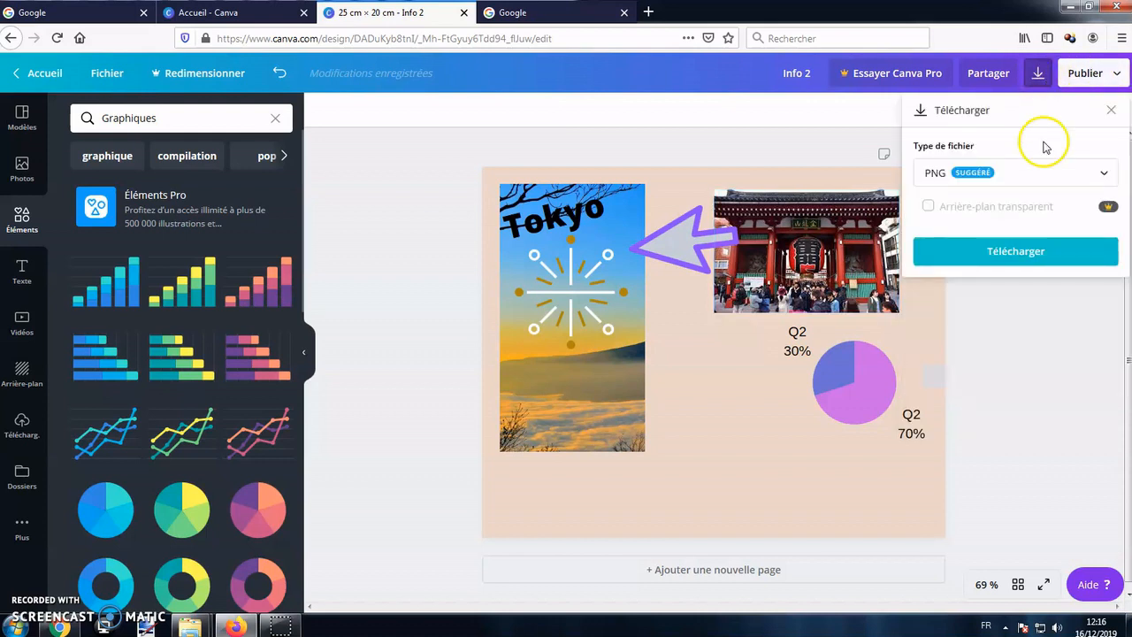
pyautogui.click(1044, 172)
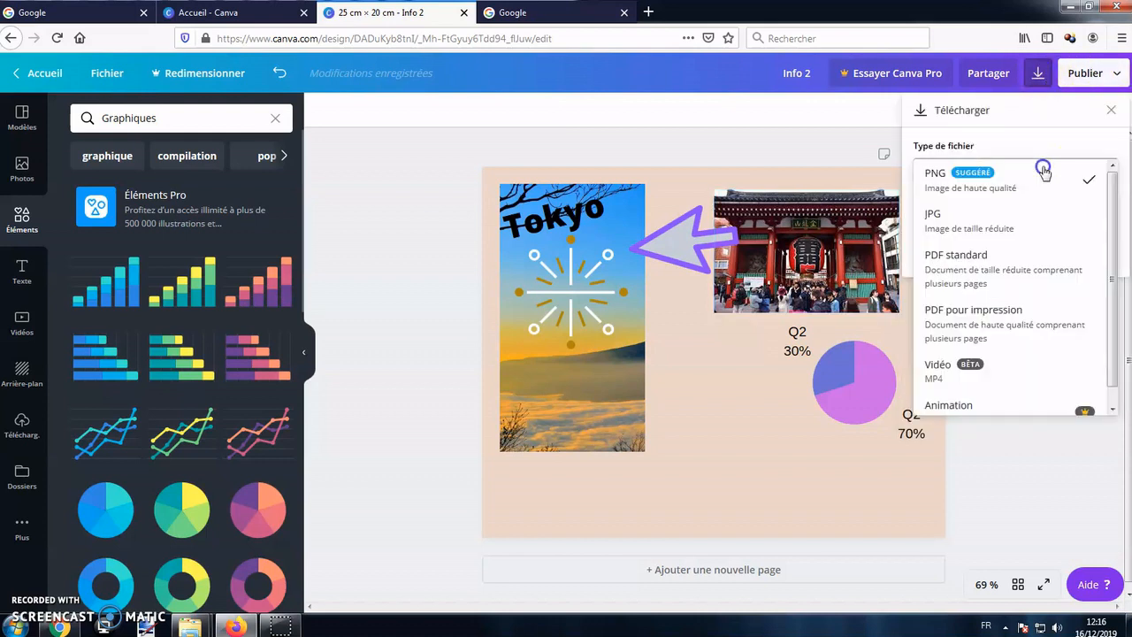
pyautogui.click(998, 182)
pyautogui.click(1006, 254)
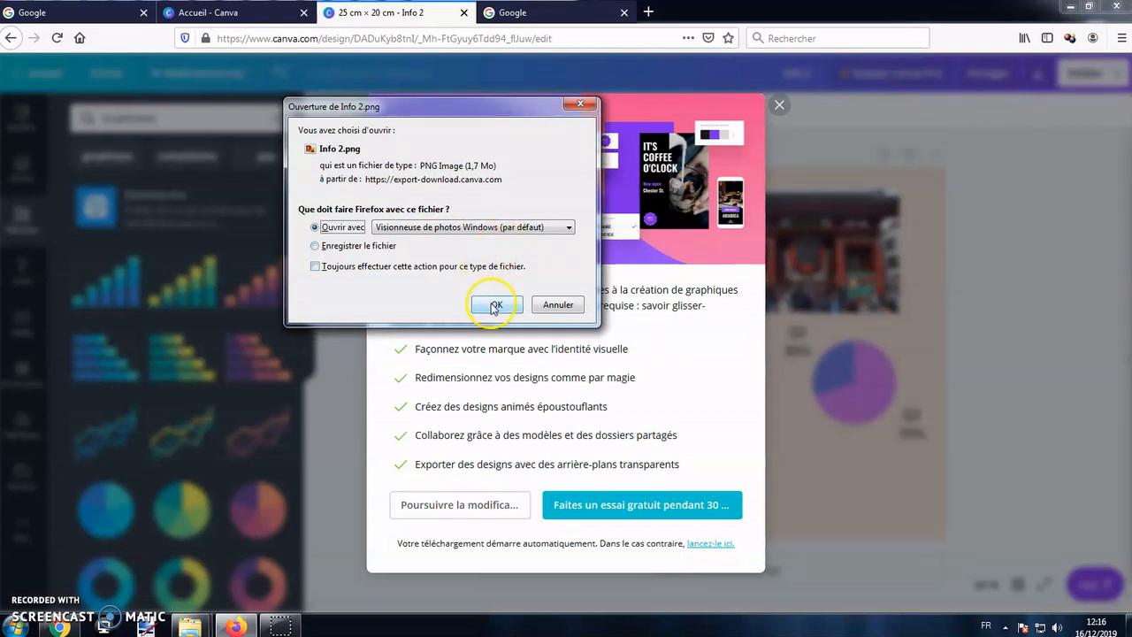
# Open Info 2.png in Visionneuse de photos Windows to check it, and return to the design without the Canva Pro trial offer.
pyautogui.click(496, 305)
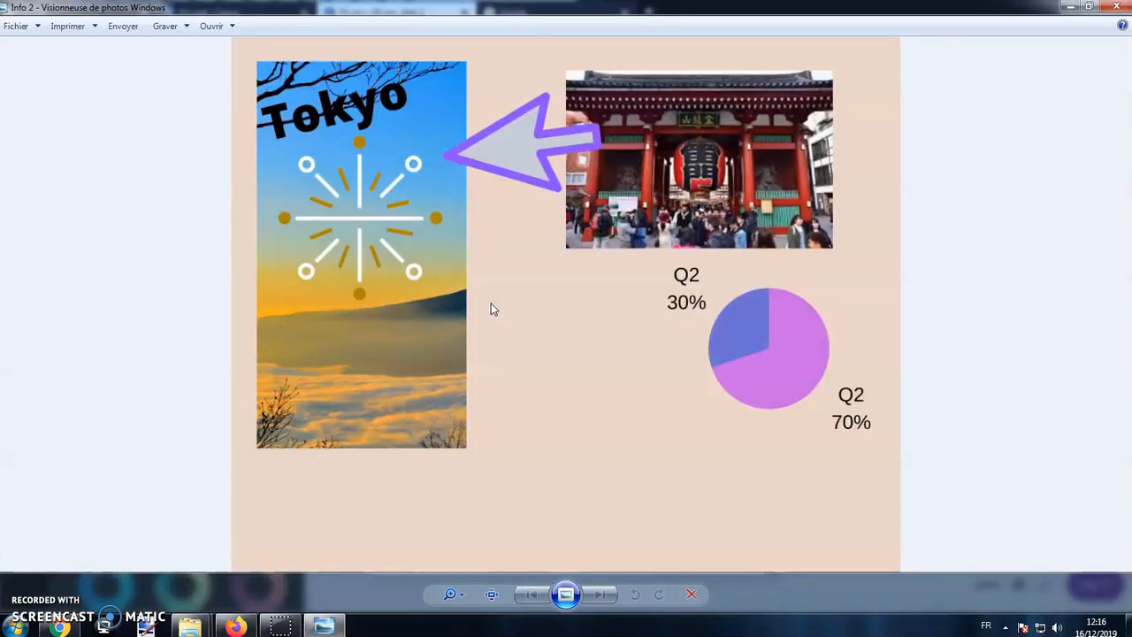
pyautogui.click(1117, 7)
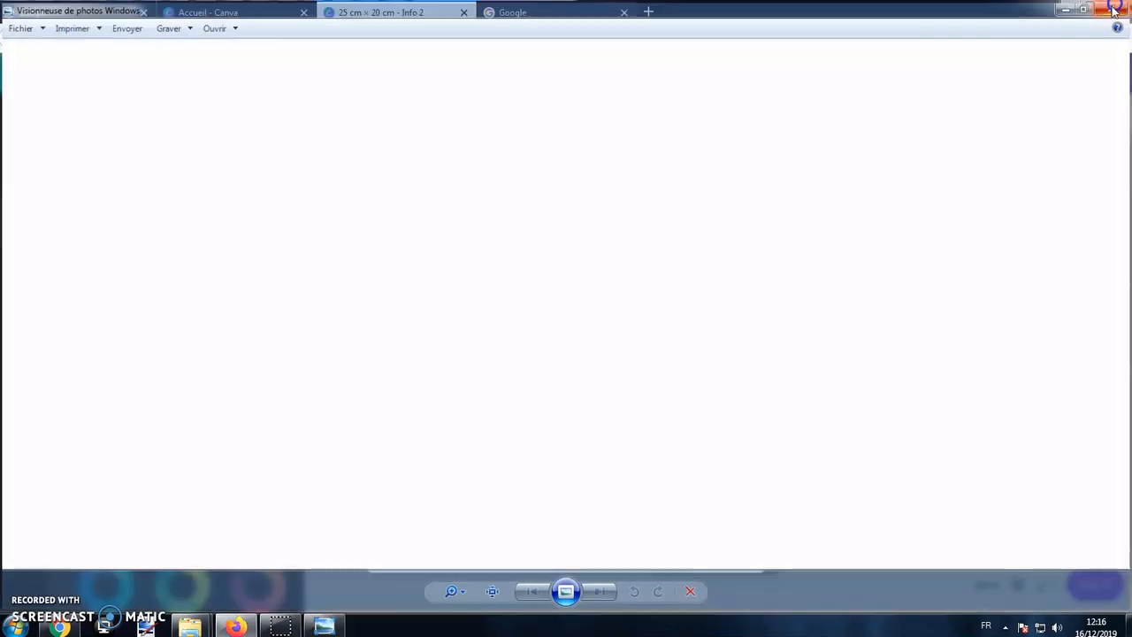
pyautogui.click(779, 105)
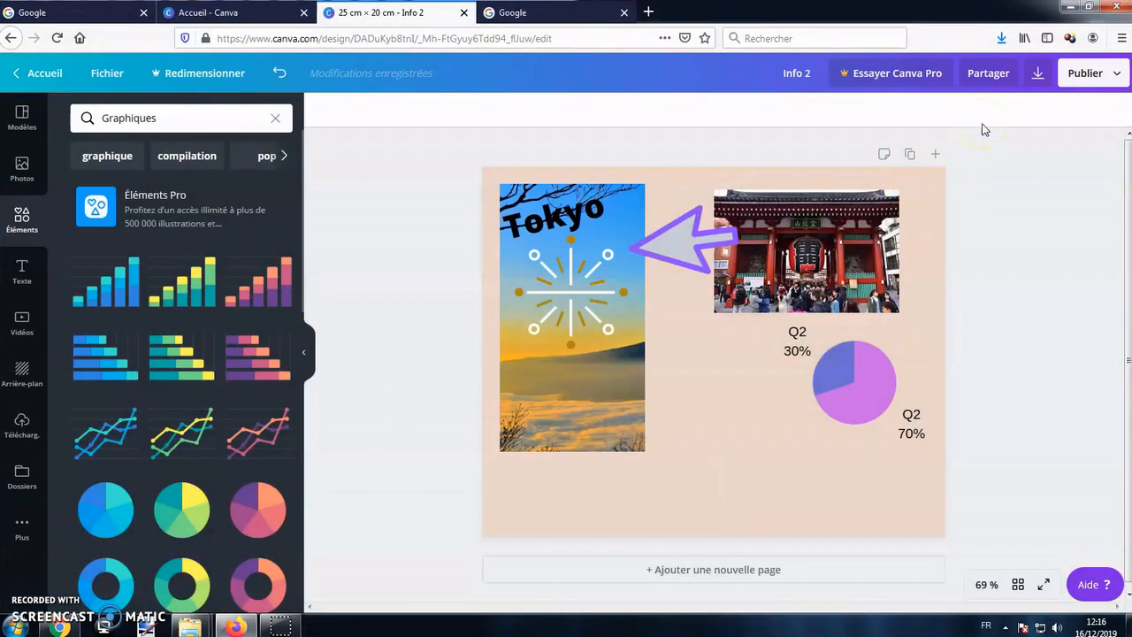
# Set the design's sharing link to view-only access (consulter) and copy the link.
pyautogui.click(978, 73)
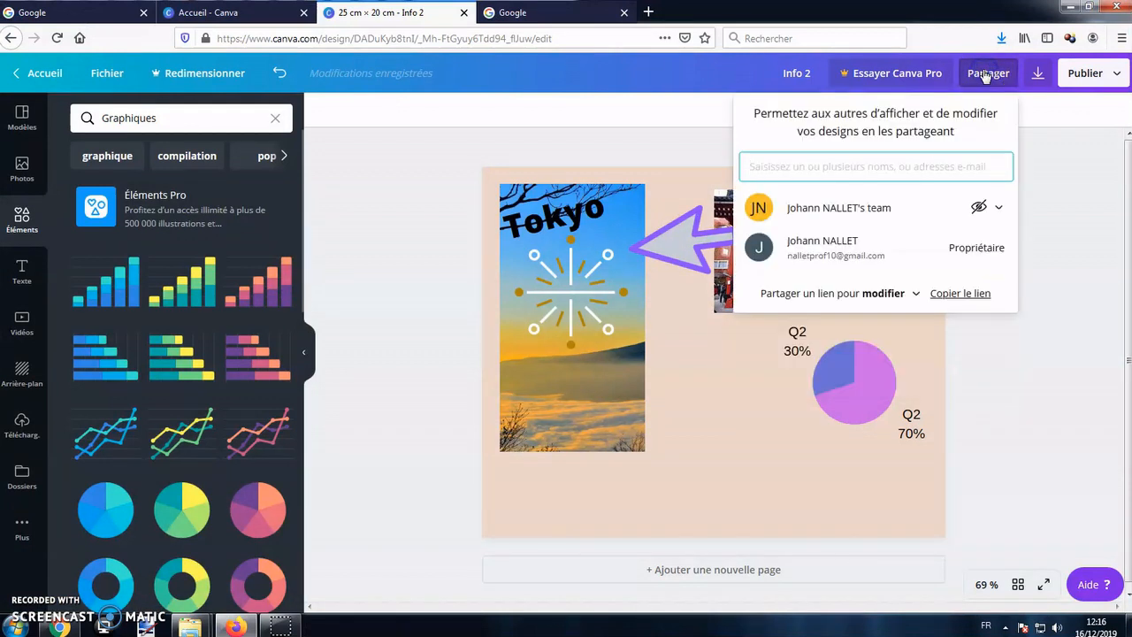
pyautogui.click(918, 295)
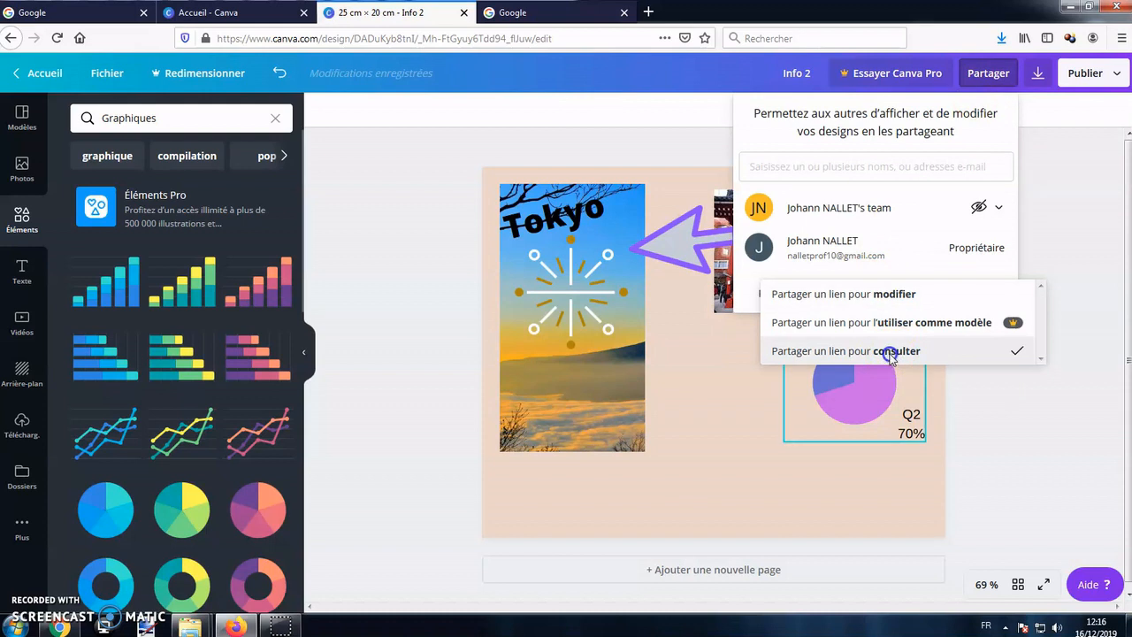
pyautogui.click(889, 352)
pyautogui.click(982, 295)
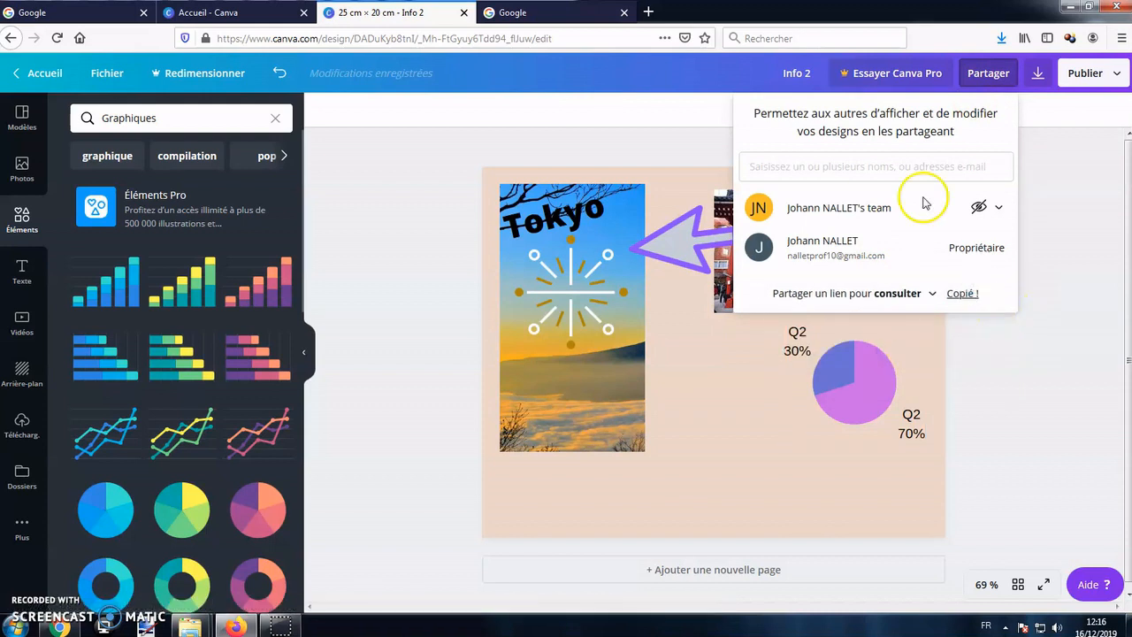
# Open the copied sharing link in the Google browser tab to view the shared infographic.
pyautogui.click(586, 13)
pyautogui.click(439, 42)
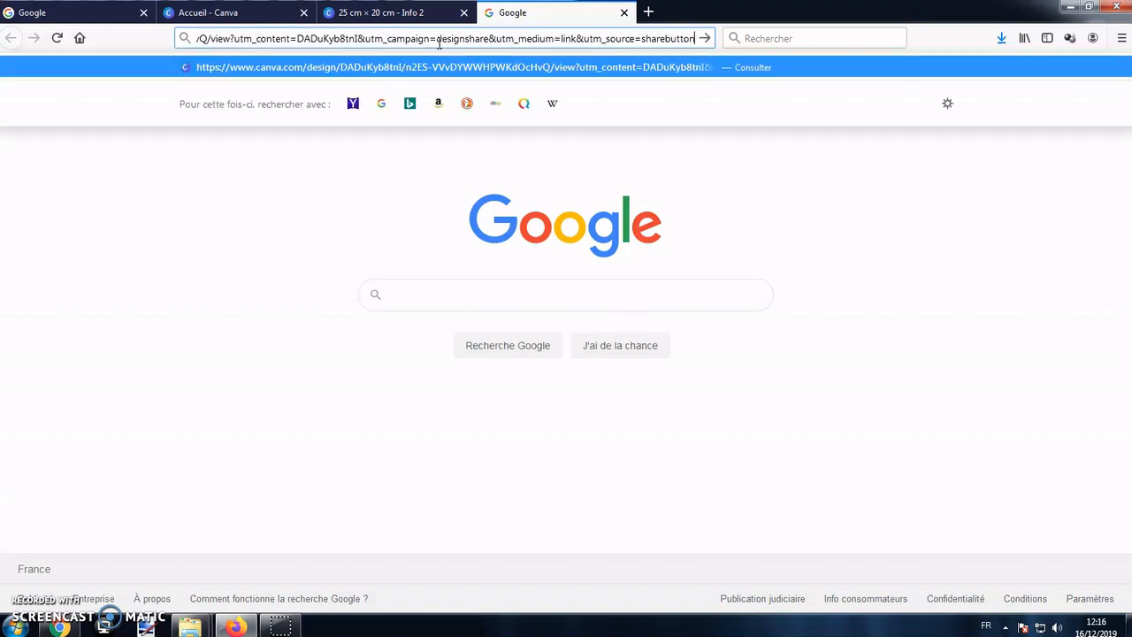
pyautogui.press('Return')
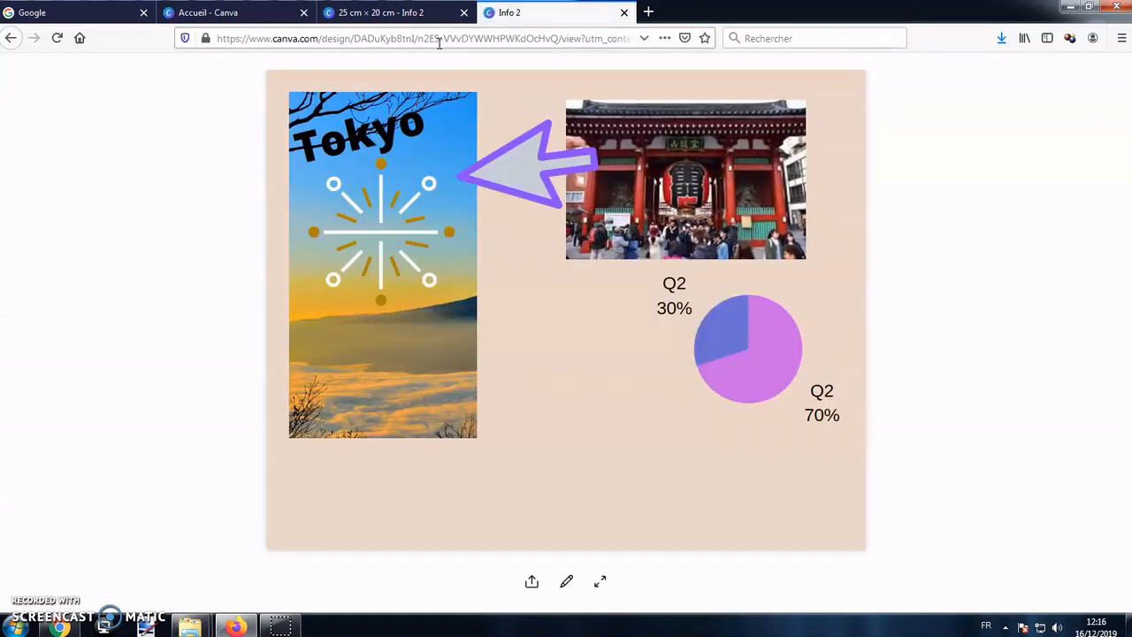
# Return to the Info 2 editor and set the sharing link to editing access (modifier).
pyautogui.click(371, 13)
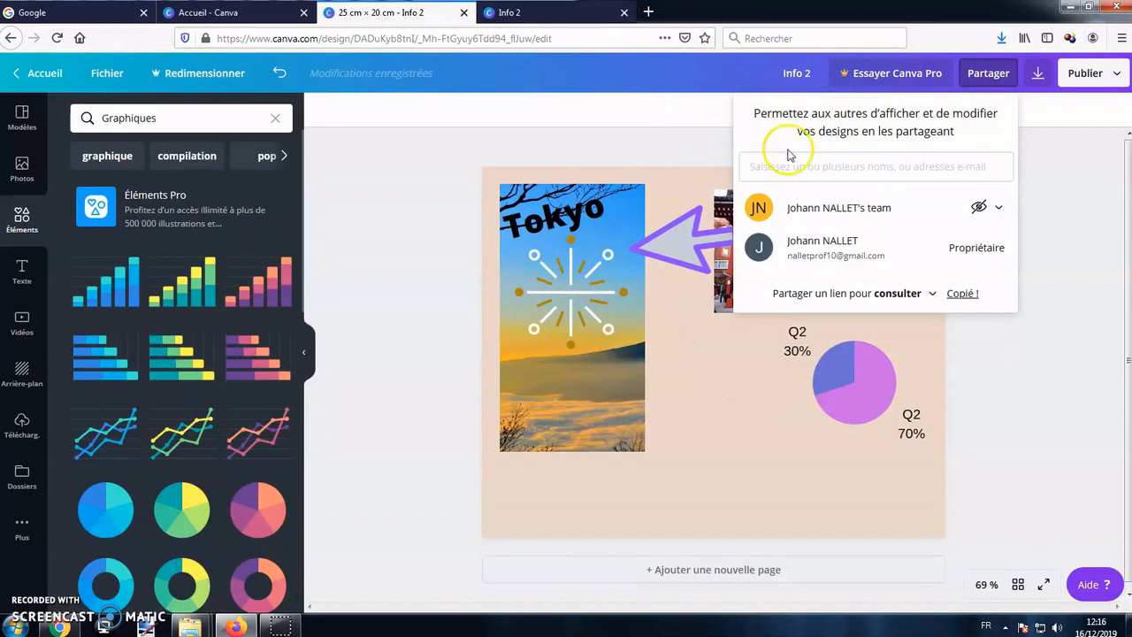
pyautogui.click(931, 295)
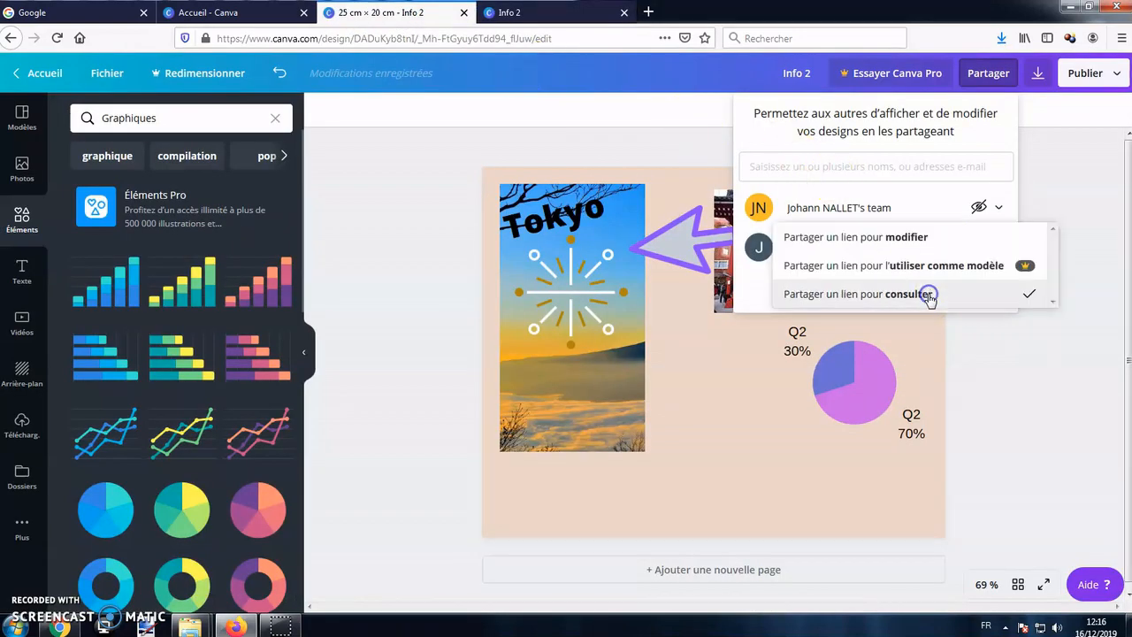
pyautogui.click(915, 239)
# Invite a collaborator to the design with Modification rights by entering their e-mail address, and dismiss the sharing confirmation.
pyautogui.click(883, 165)
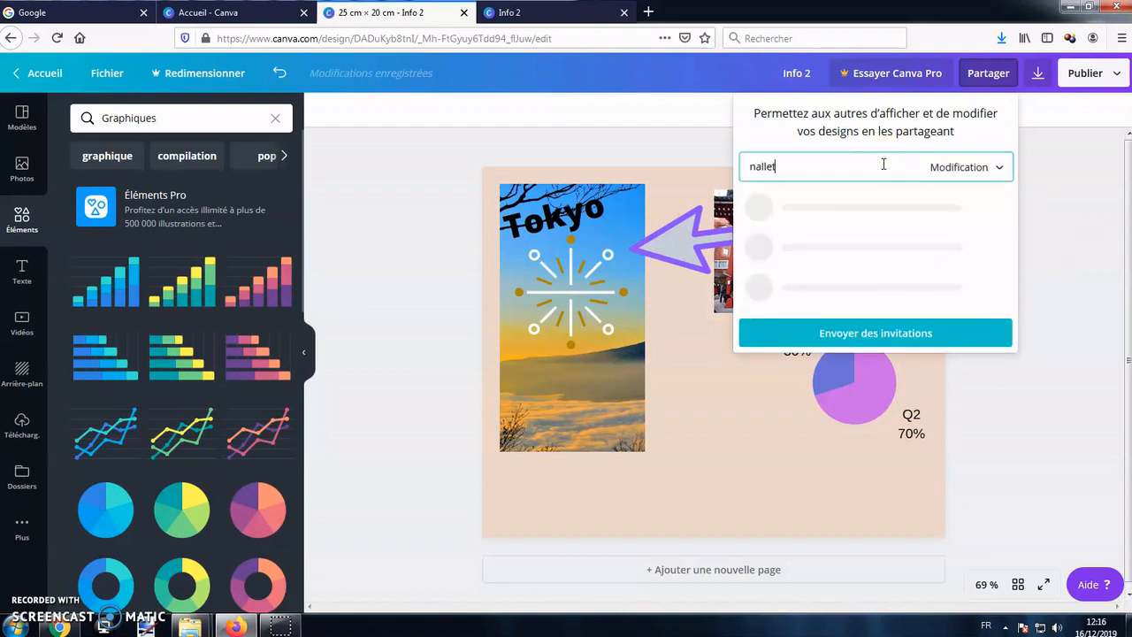
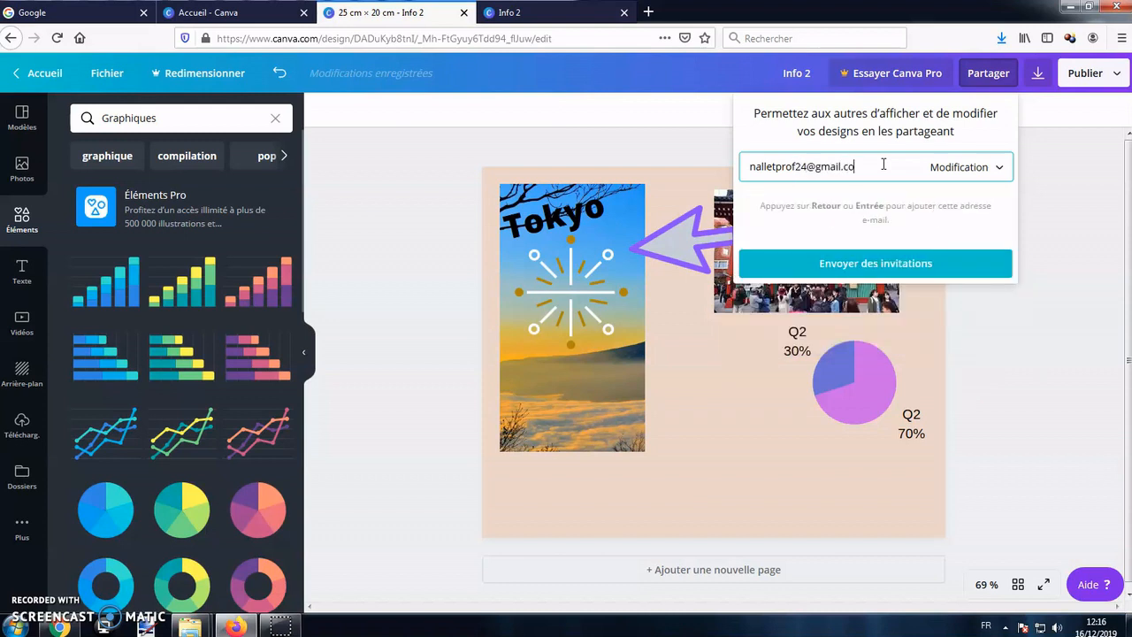
pyautogui.click(826, 263)
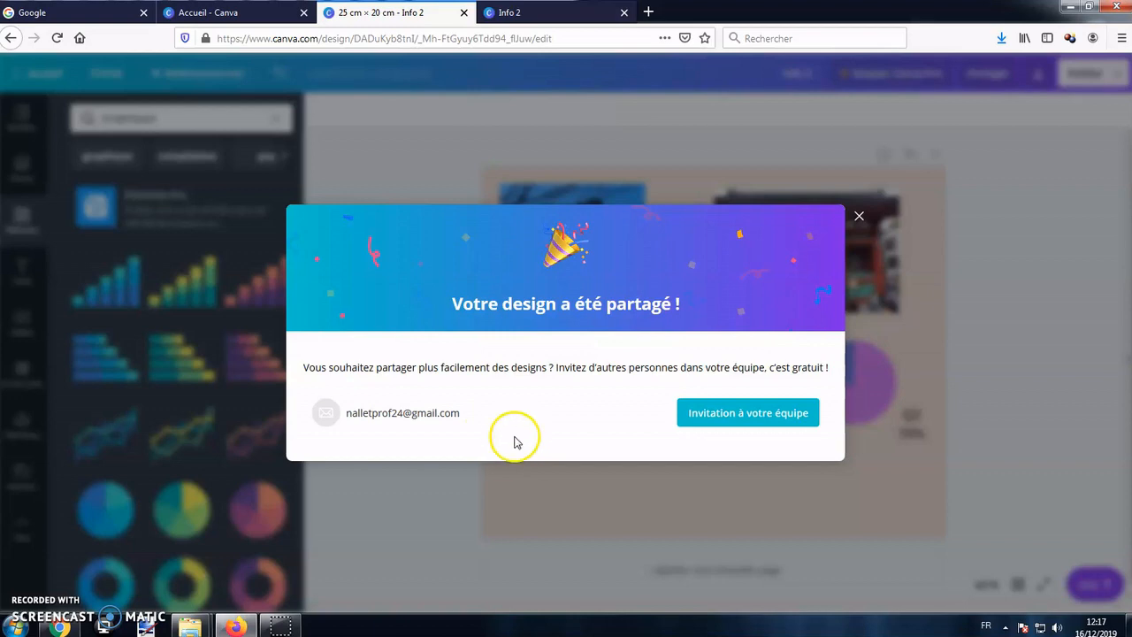
pyautogui.click(487, 481)
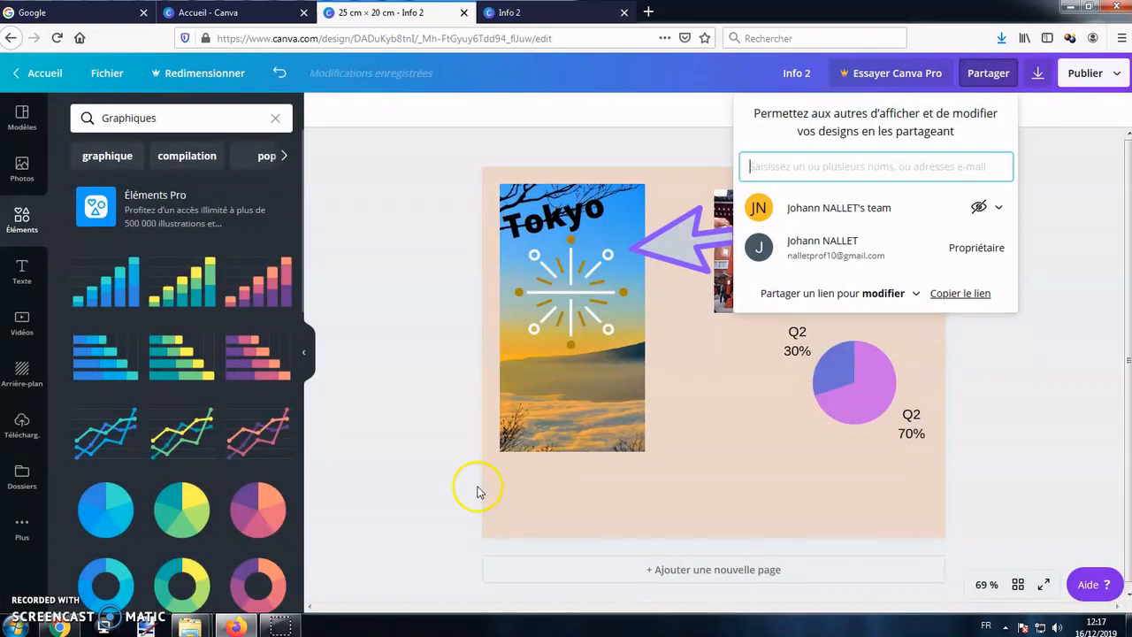